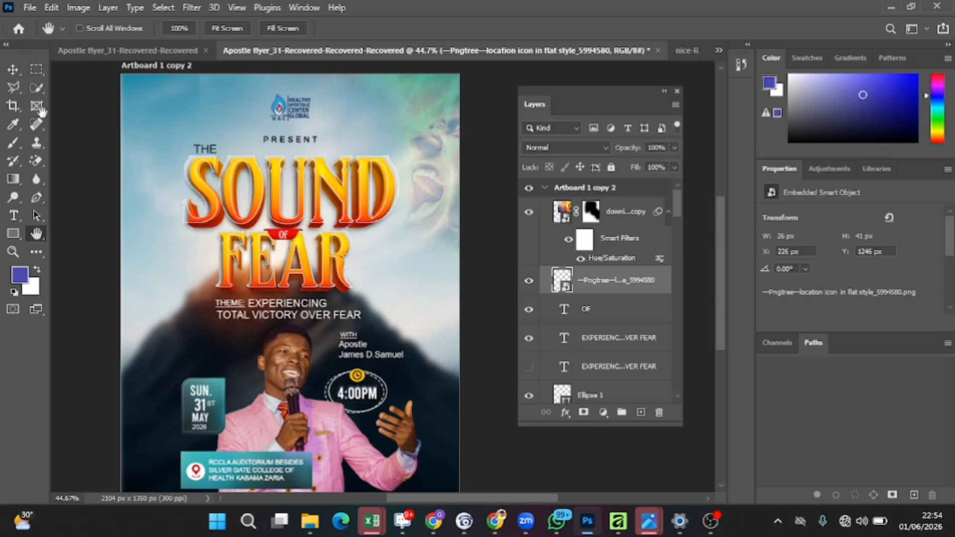
Step: Hide the upper layers of the artboard: location icon, OF, theme texts, Ellipse 1, venue texts and the Naming of Apst group
drag(209, 377, 194, 365)
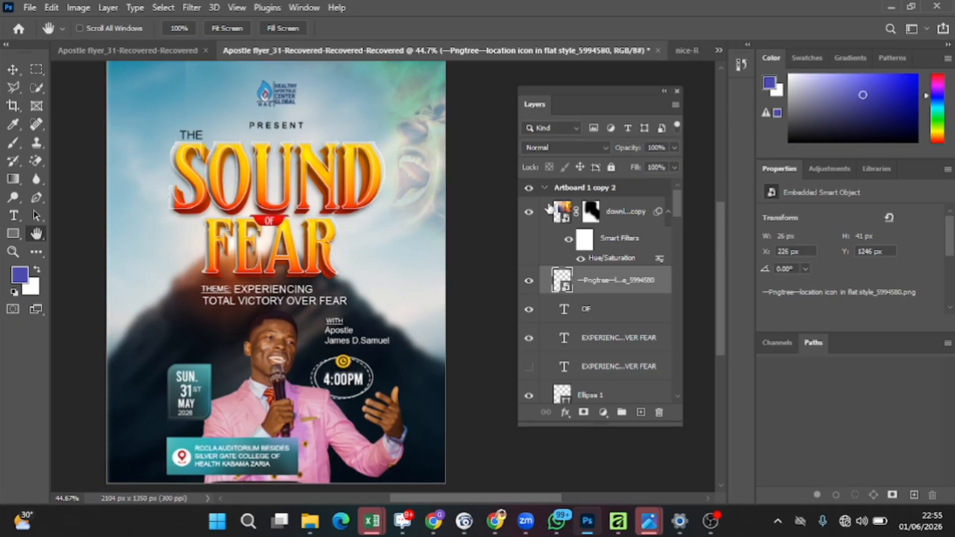
drag(529, 214, 530, 301)
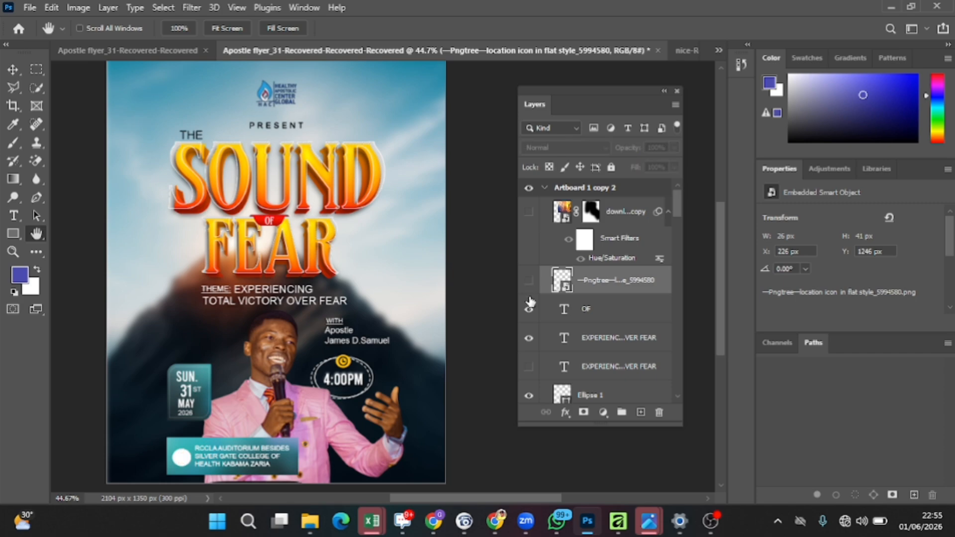
scroll(536, 316, down, 1)
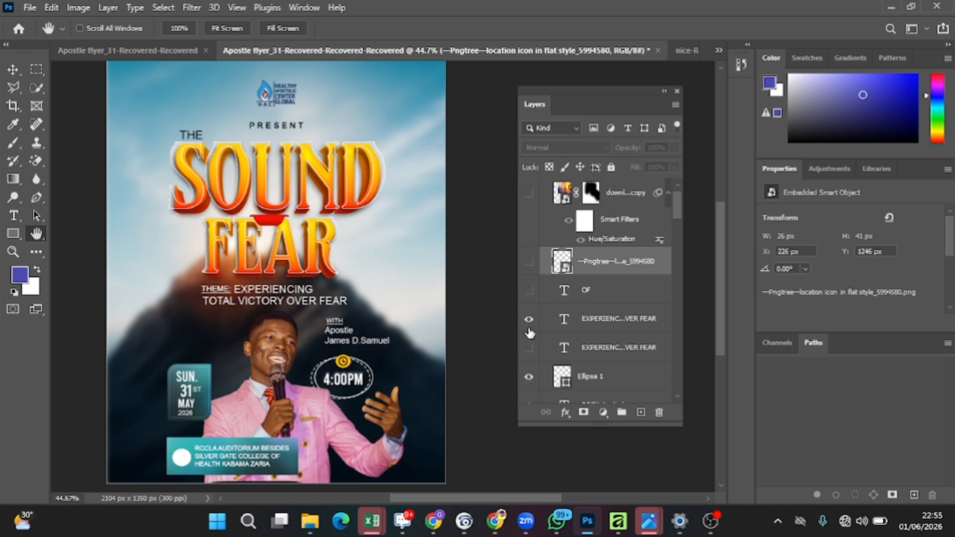
click(529, 319)
click(529, 377)
scroll(557, 343, down, 4)
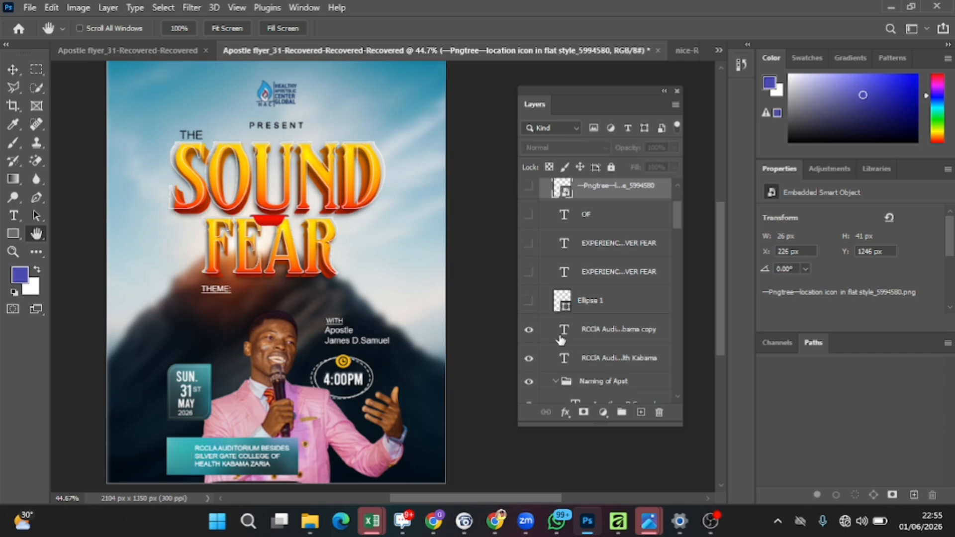
scroll(560, 340, down, 5)
click(529, 215)
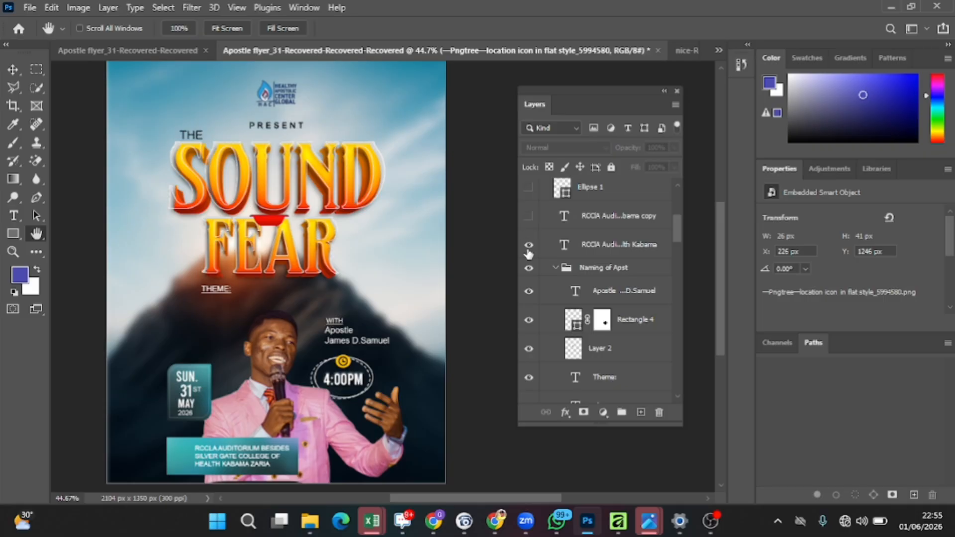
click(529, 245)
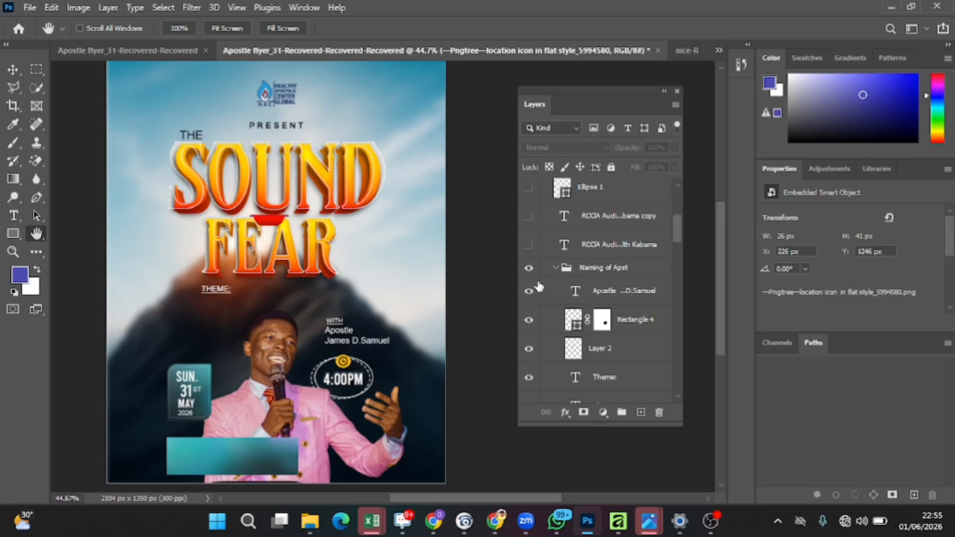
click(529, 291)
click(529, 319)
click(529, 320)
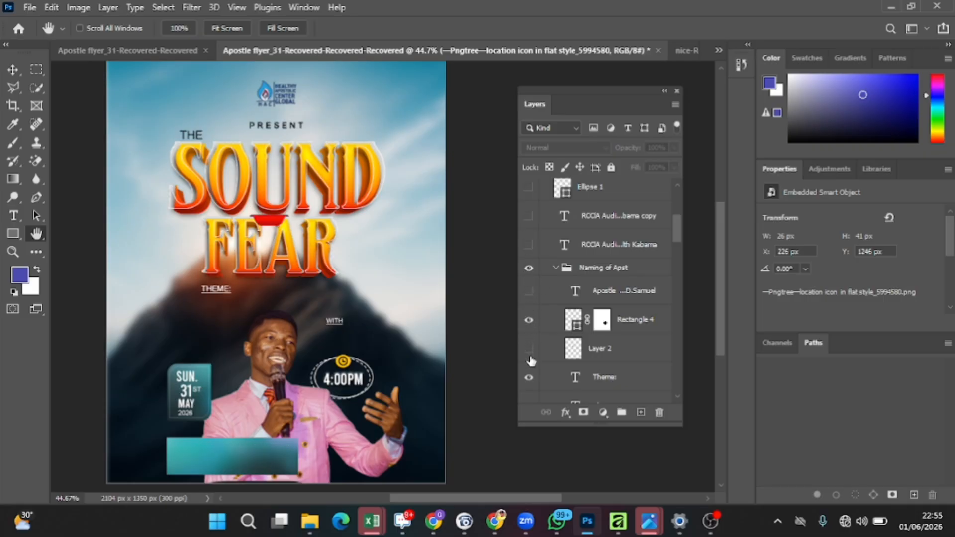
click(529, 349)
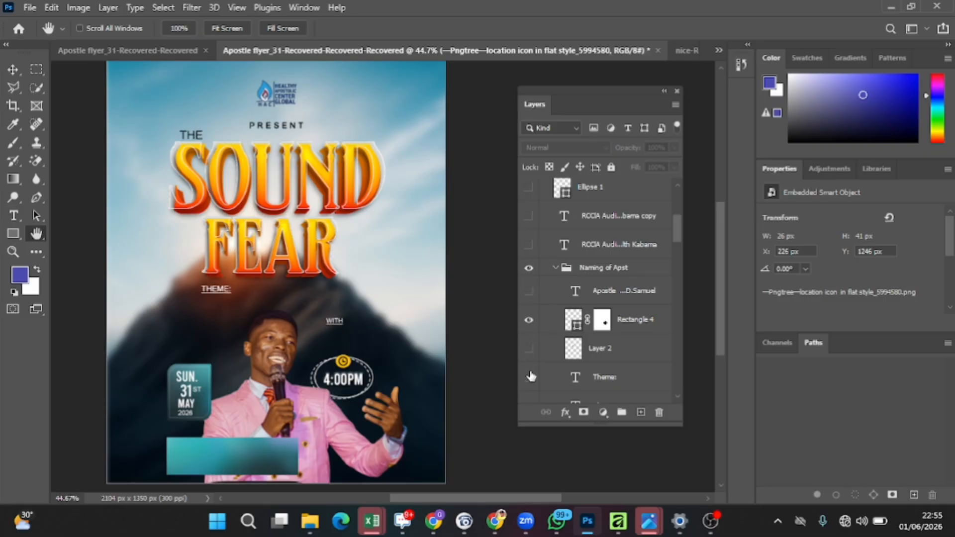
click(530, 269)
Step: Hide the date, year and time text layers along with the rectangle and church overlay layers beneath them
scroll(542, 266, down, 6)
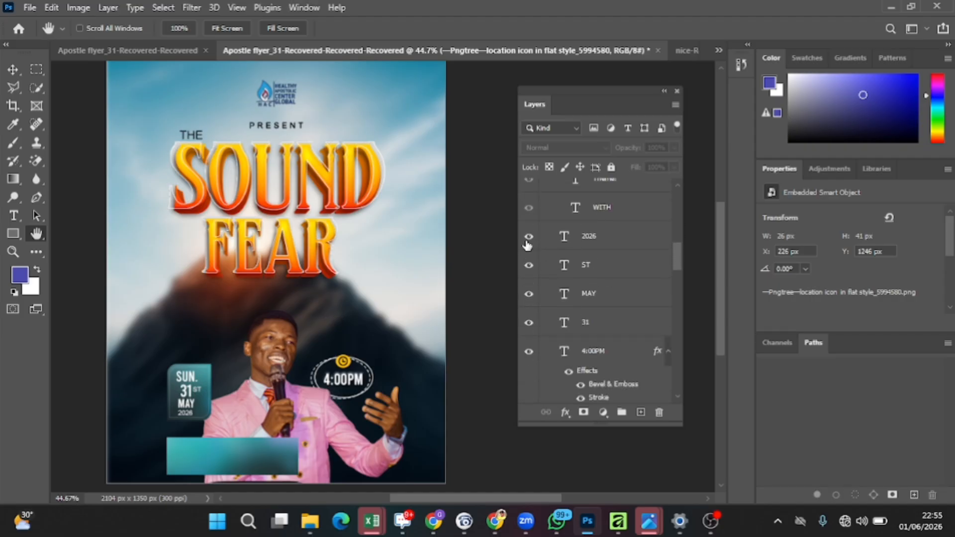
click(529, 238)
click(531, 266)
click(530, 295)
click(530, 295)
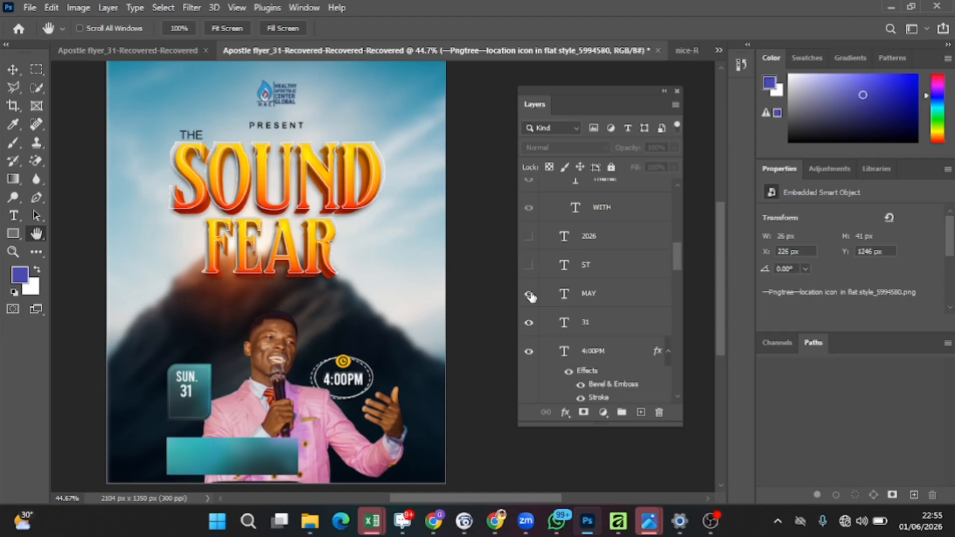
click(529, 297)
click(529, 322)
scroll(541, 367, down, 5)
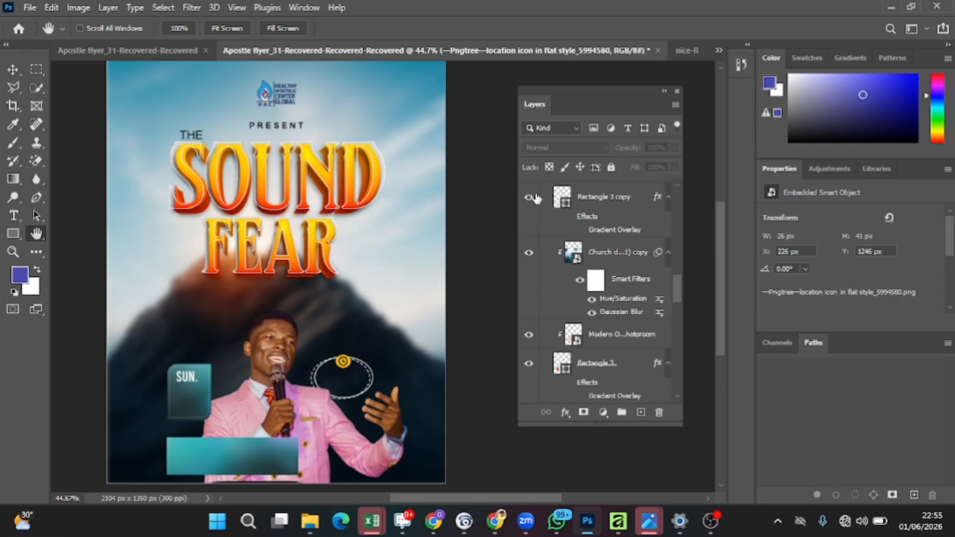
click(530, 199)
click(529, 252)
click(529, 334)
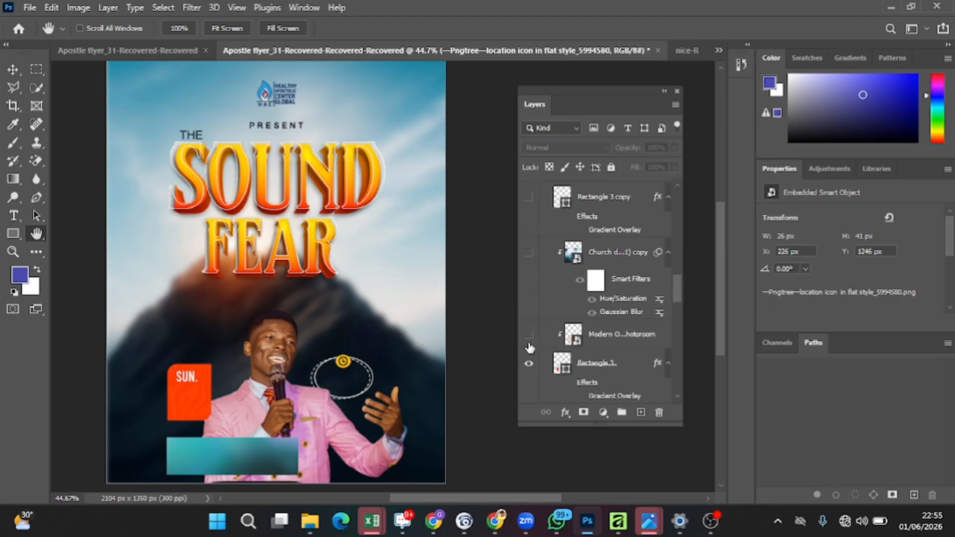
click(529, 364)
scroll(545, 328, down, 2)
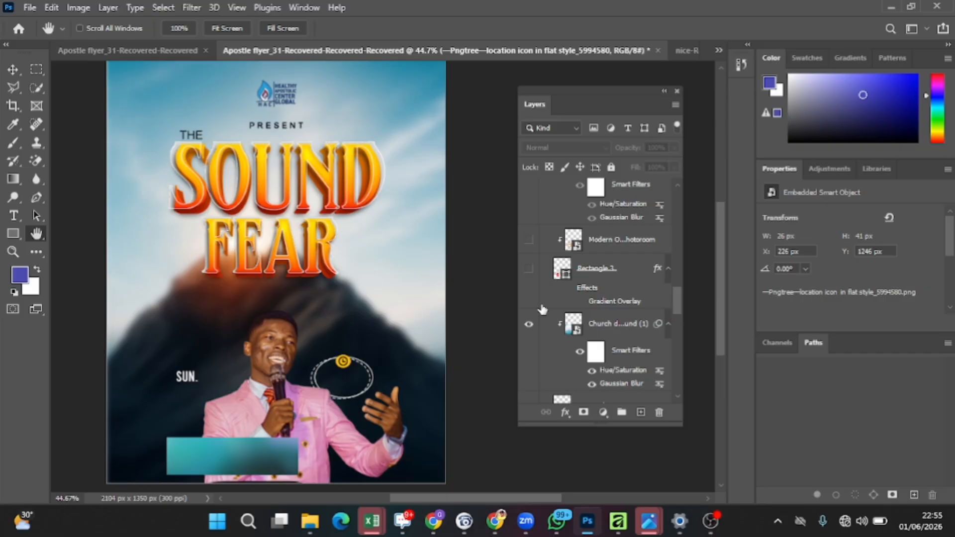
click(530, 330)
Step: Hide Rectangle 2, the THE and PRESENT texts, the GBNH logo, FEAR, SOUND, clock, Ellipse 3 and the cghfj-Photoroom image
scroll(535, 318, down, 4)
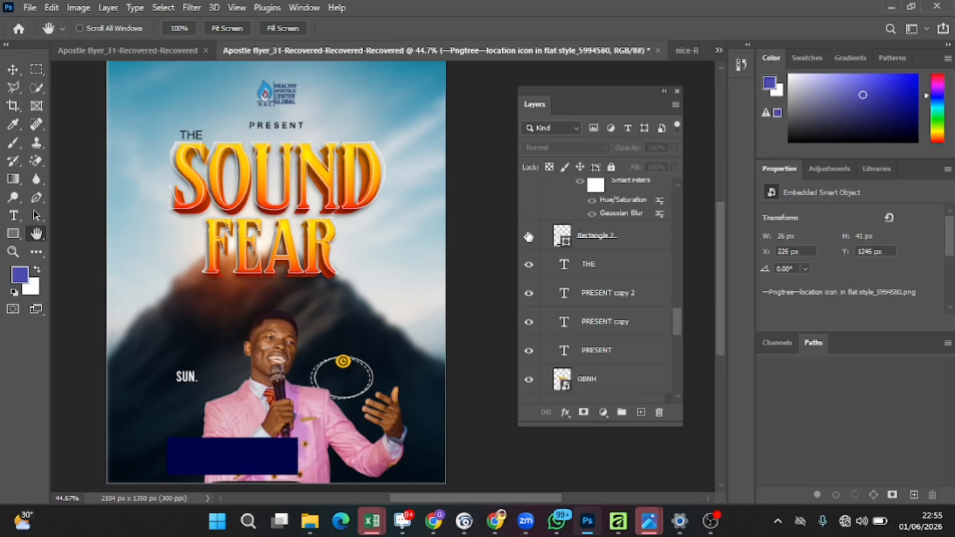
click(529, 236)
click(529, 265)
click(529, 294)
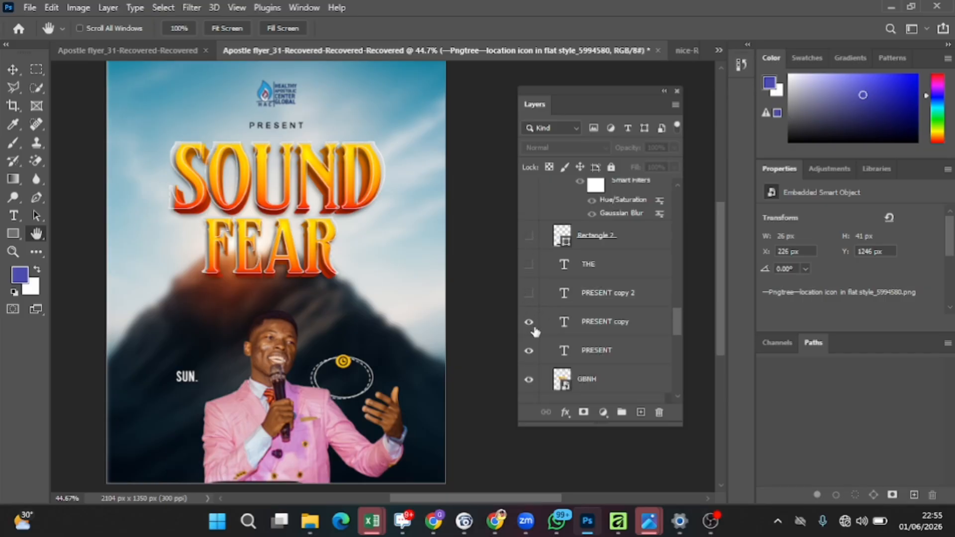
click(530, 324)
click(530, 351)
click(530, 380)
scroll(540, 358, down, 3)
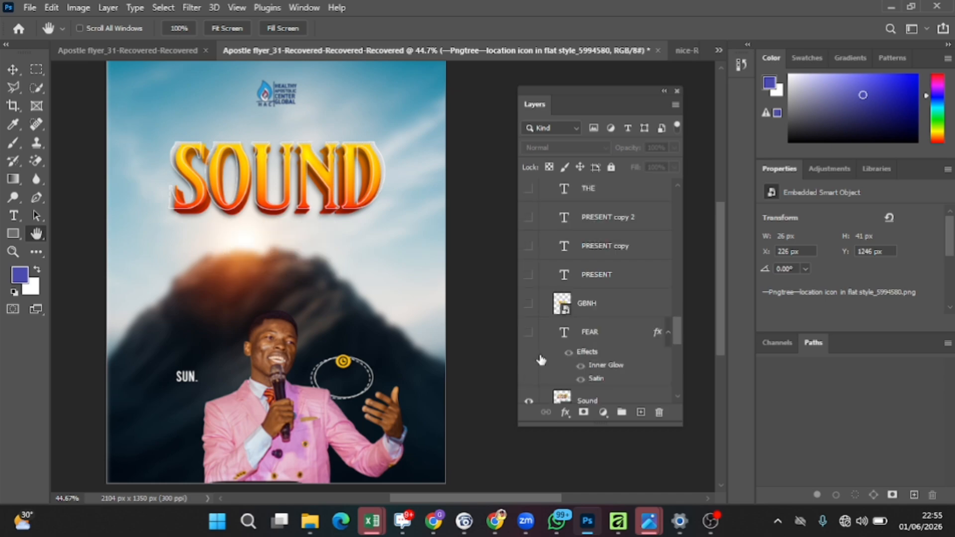
scroll(532, 381, down, 3)
click(529, 324)
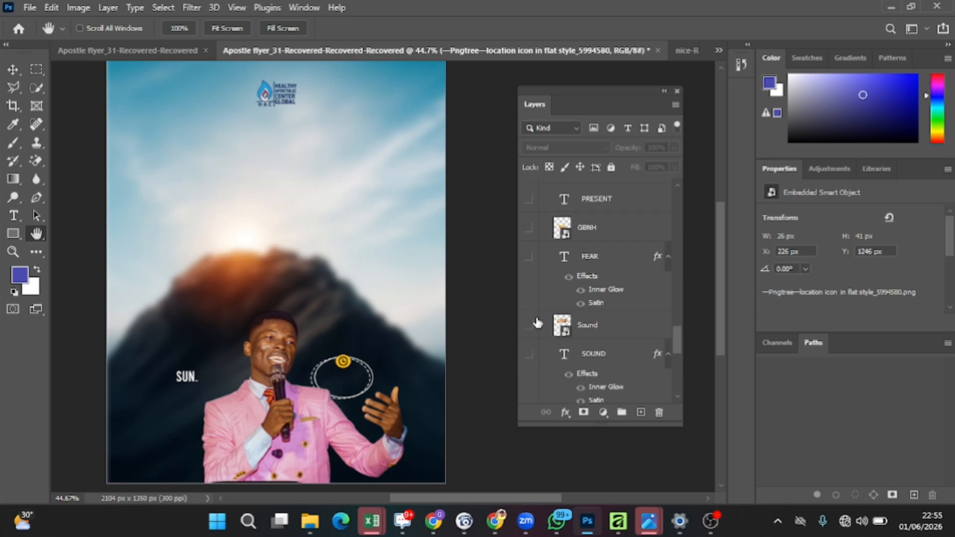
scroll(531, 299, down, 5)
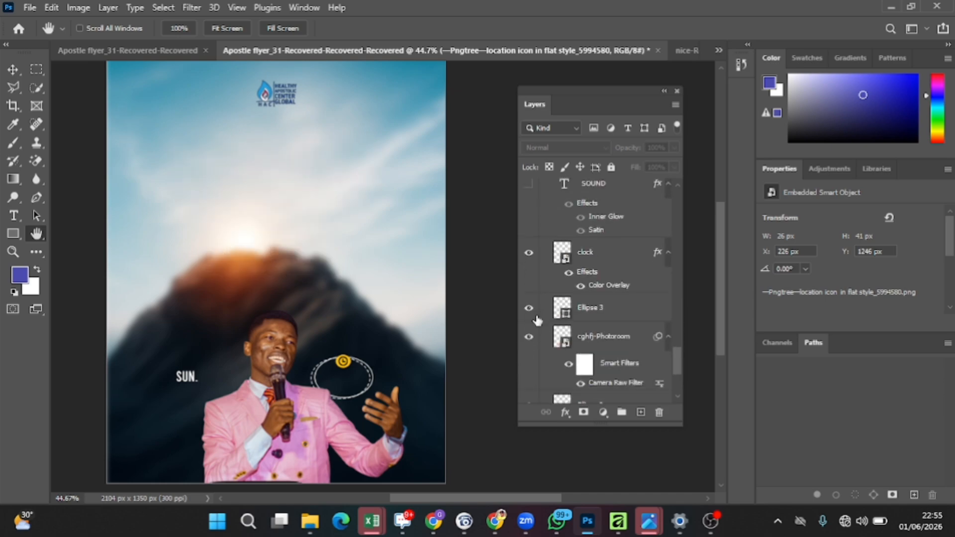
click(529, 253)
click(529, 308)
click(529, 337)
Step: Hide the remaining Ellipse 2 copy, Ellipse 2, WhatsApp photo and Church Flyer BG layers to leave a blank artboard
scroll(543, 333, down, 3)
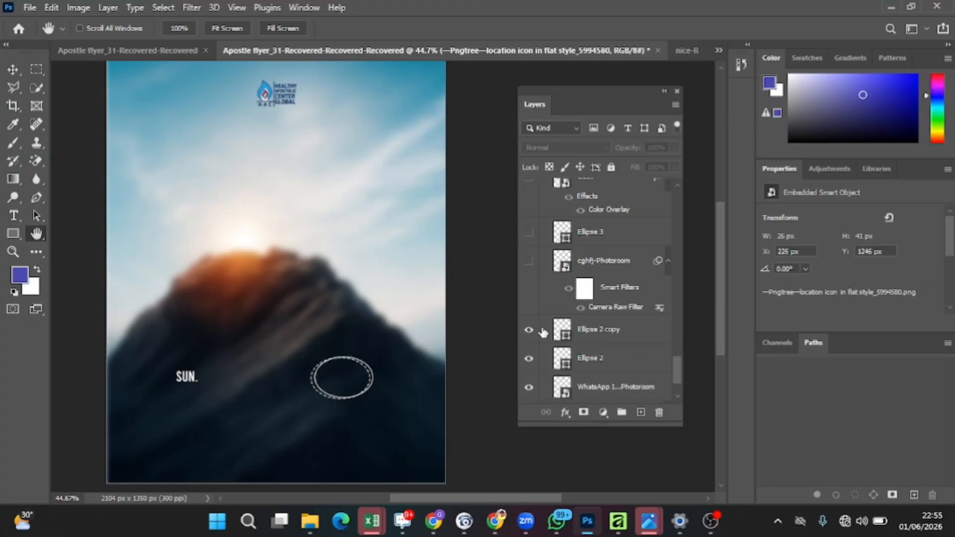
scroll(542, 324, down, 3)
click(529, 263)
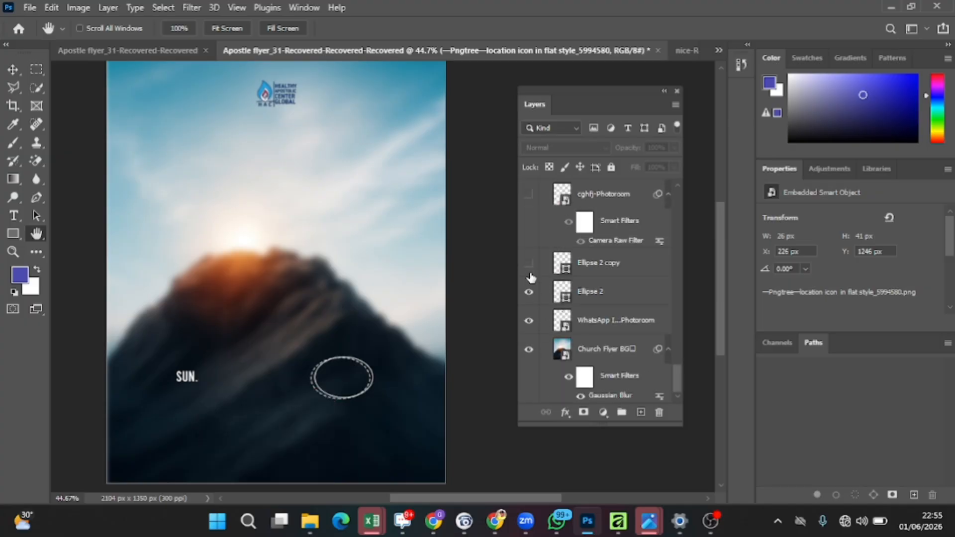
click(529, 291)
click(529, 321)
click(529, 349)
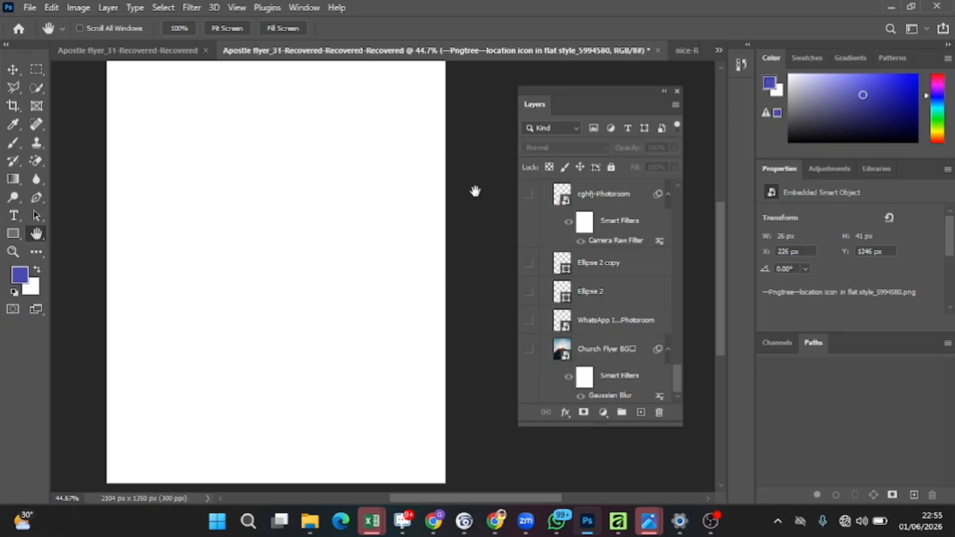
Step: Select the Artboard 1 copy 2 artboard and switch back to the Move Tool
scroll(442, 242, up, 1)
scroll(441, 242, up, 1)
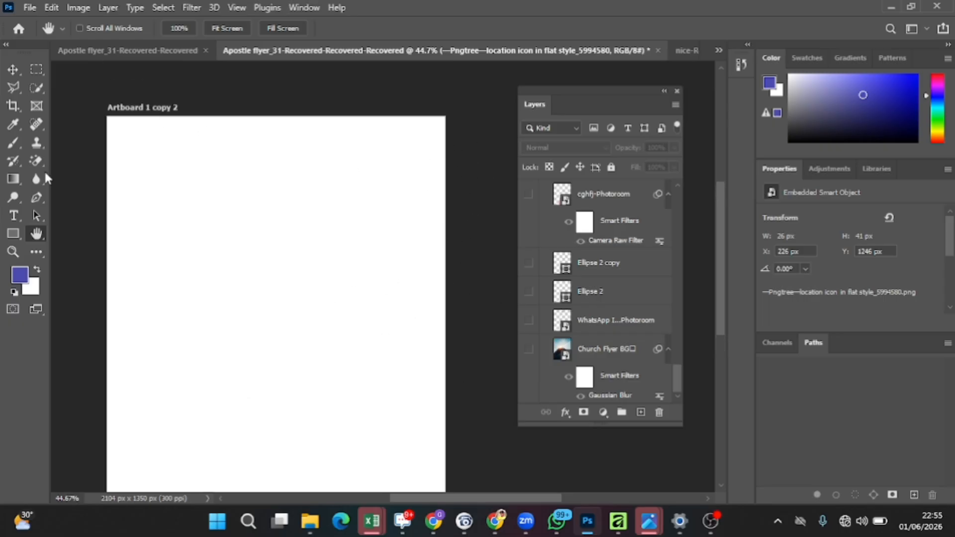
click(13, 69)
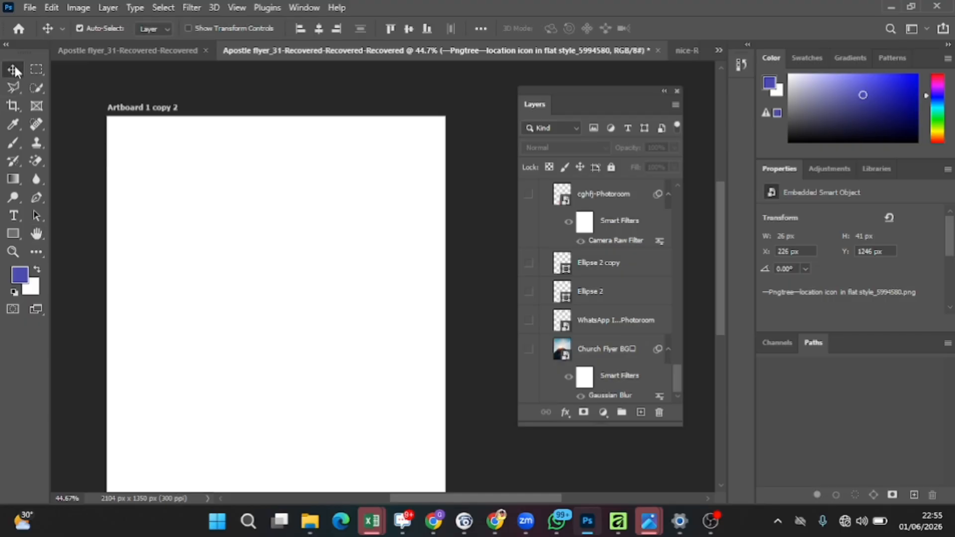
click(150, 108)
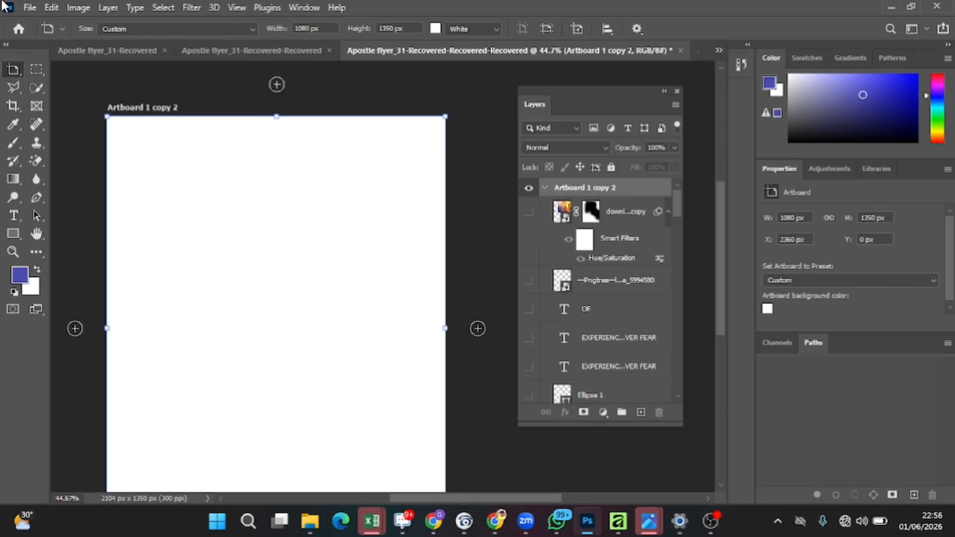
right_click(10, 72)
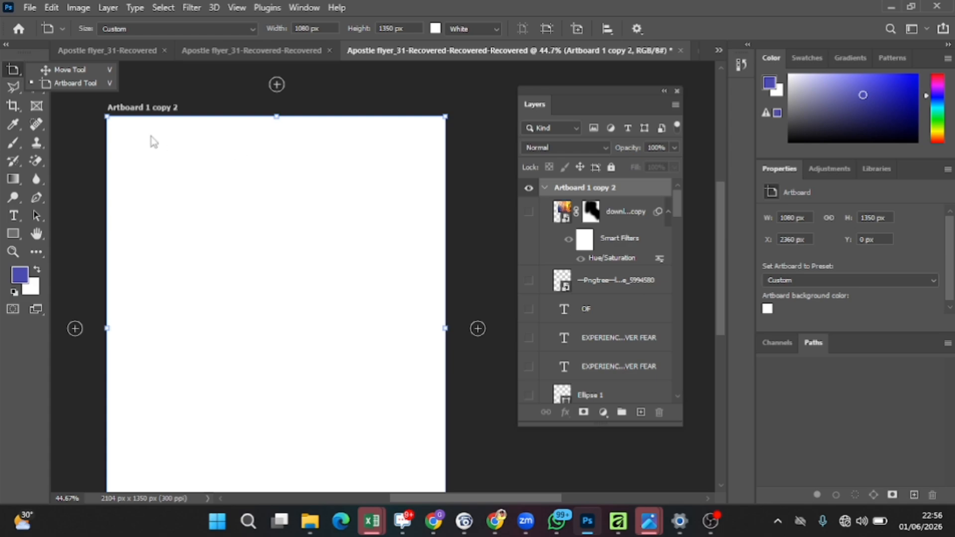
click(63, 70)
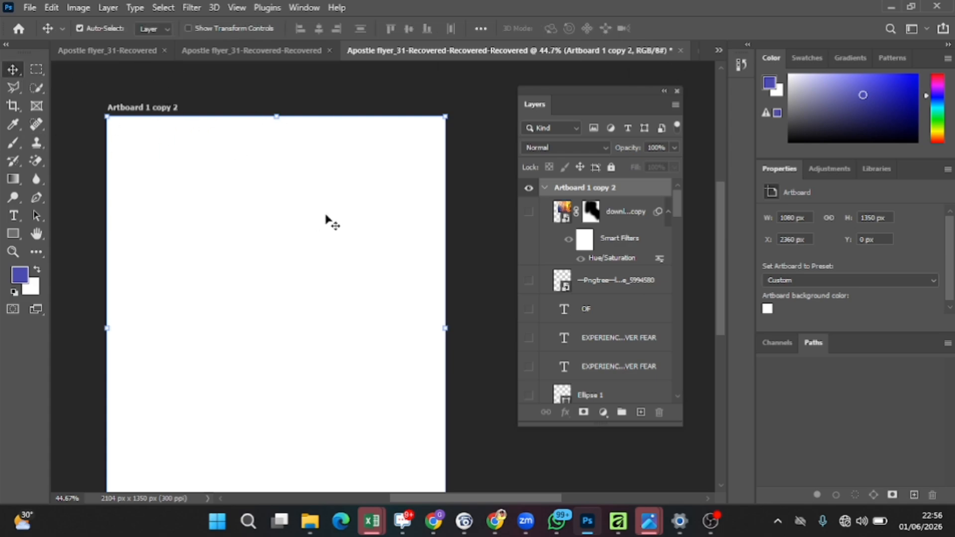
Step: Scroll through the layers list to locate the background image layer
scroll(637, 217, down, 3)
scroll(682, 230, down, 2)
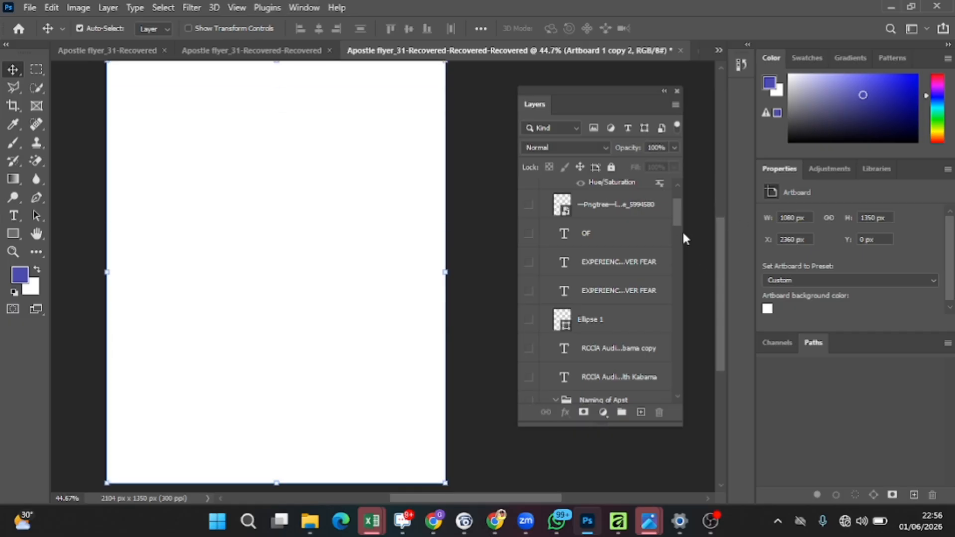
scroll(624, 271, down, 5)
scroll(628, 259, down, 8)
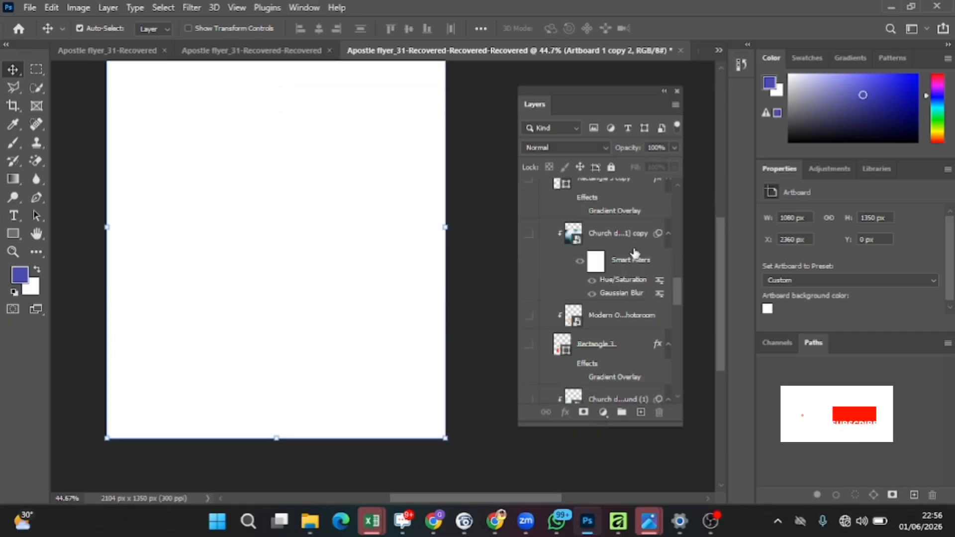
scroll(629, 254, up, 4)
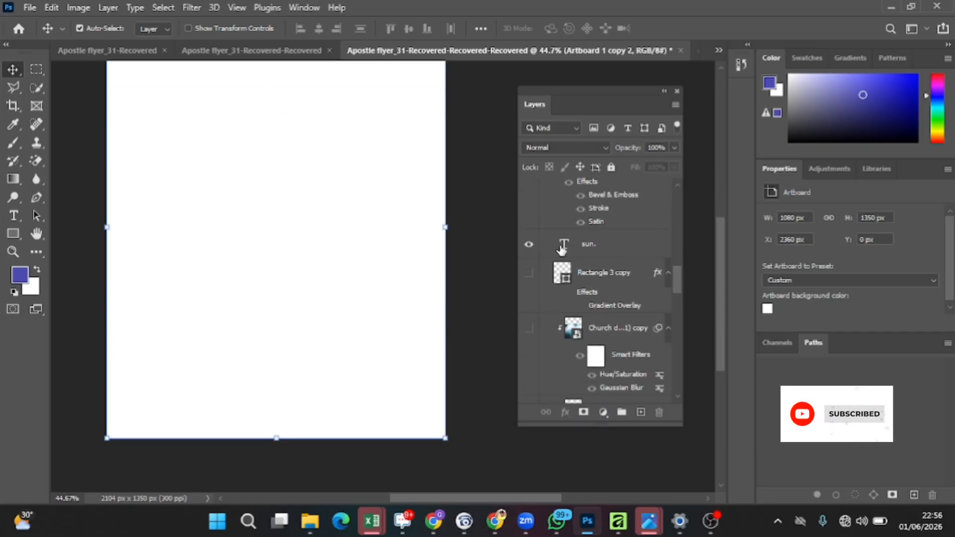
scroll(565, 243, down, 8)
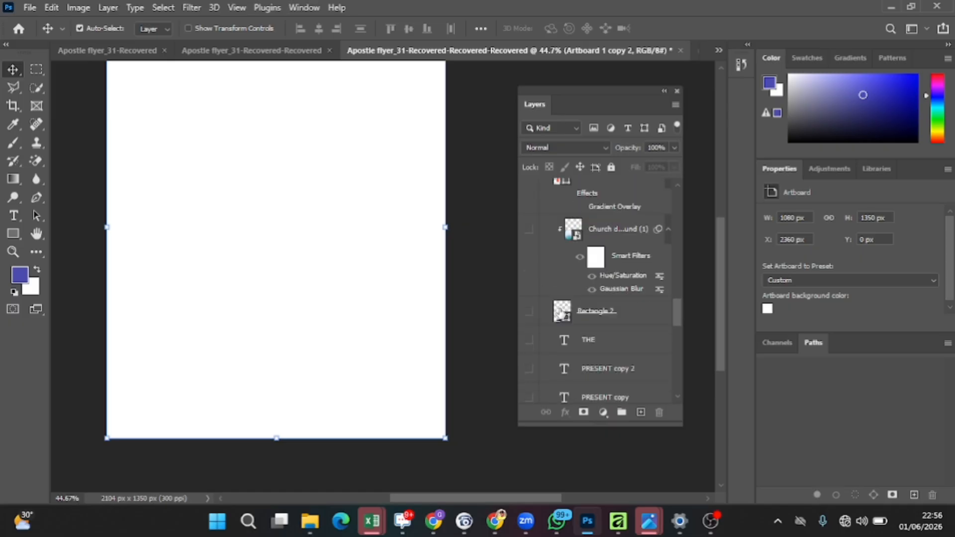
scroll(559, 348, down, 3)
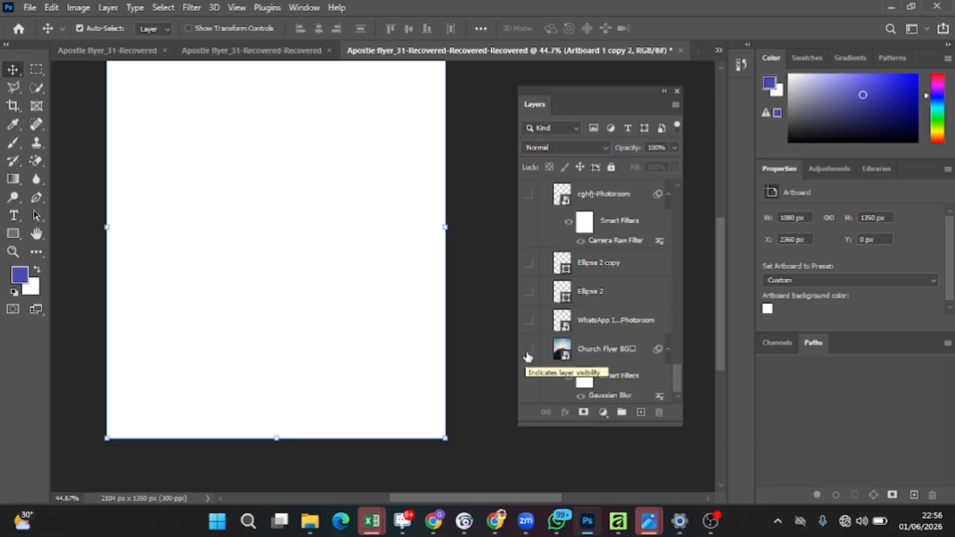
scroll(344, 285, up, 1)
scroll(343, 284, up, 2)
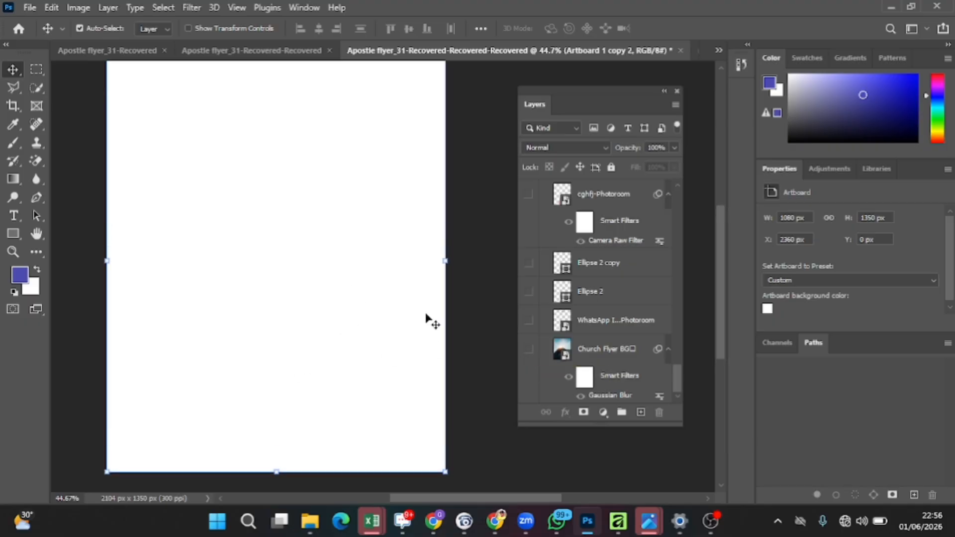
Step: Show the Church Flyer BG layer and turn off its Smart Filters to remove the Gaussian Blur
click(529, 350)
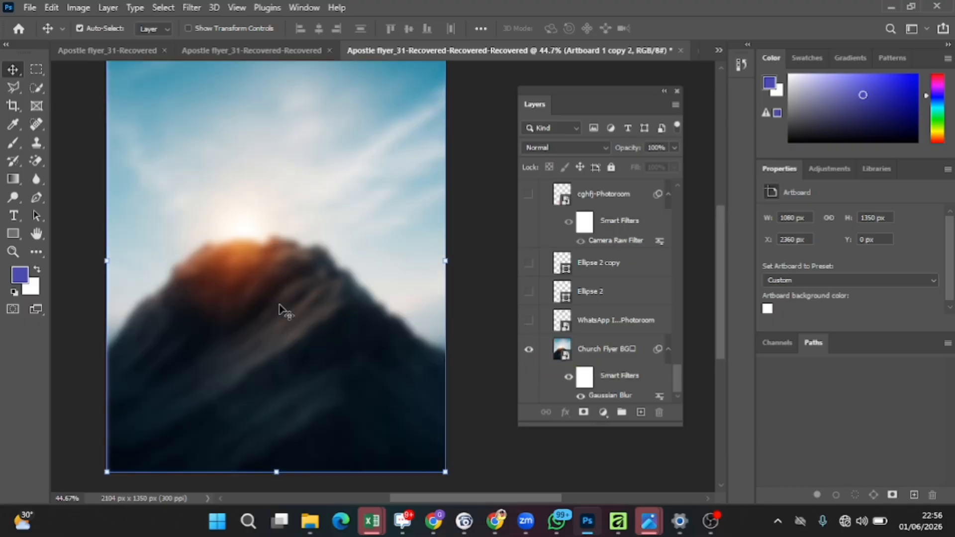
click(570, 377)
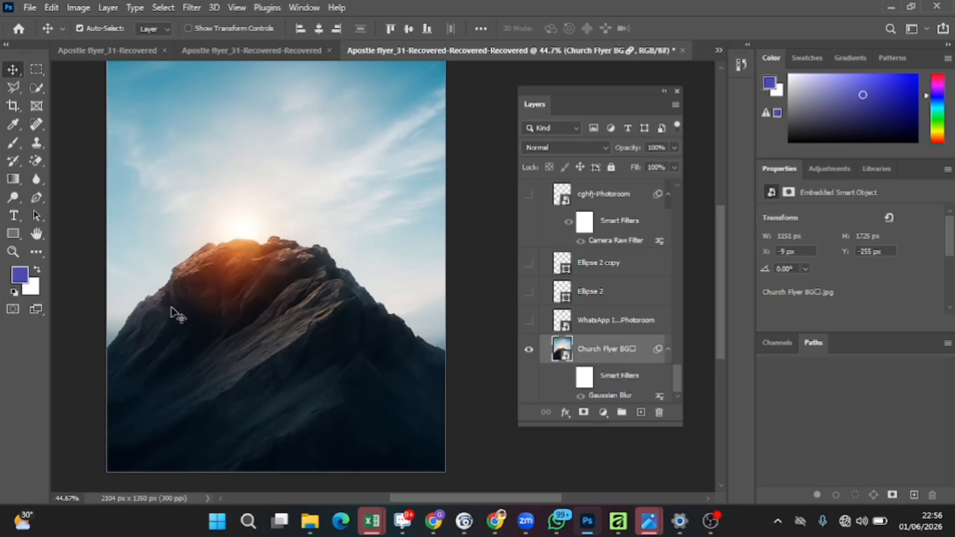
scroll(217, 283, up, 1)
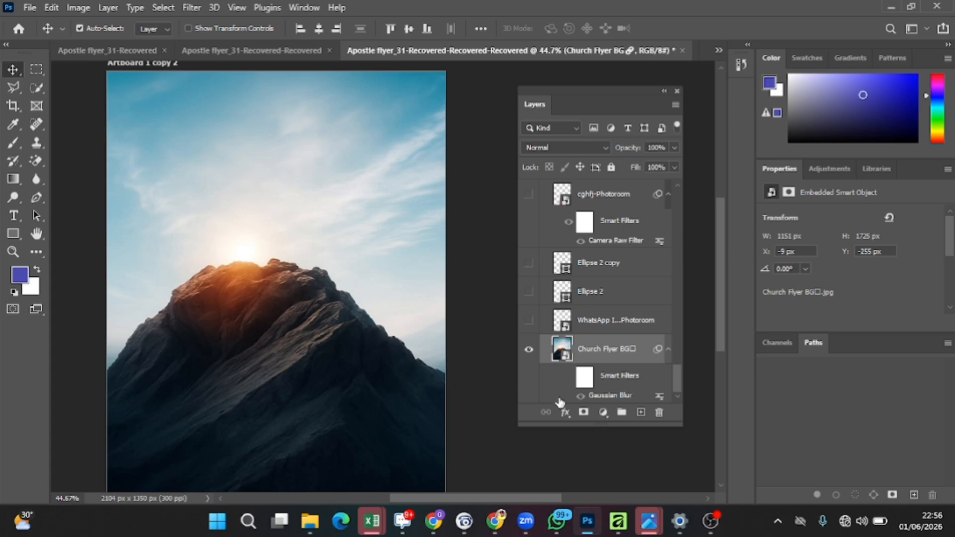
Step: Apply a Gaussian Blur filter to the Church Flyer BG mountain layer
click(191, 7)
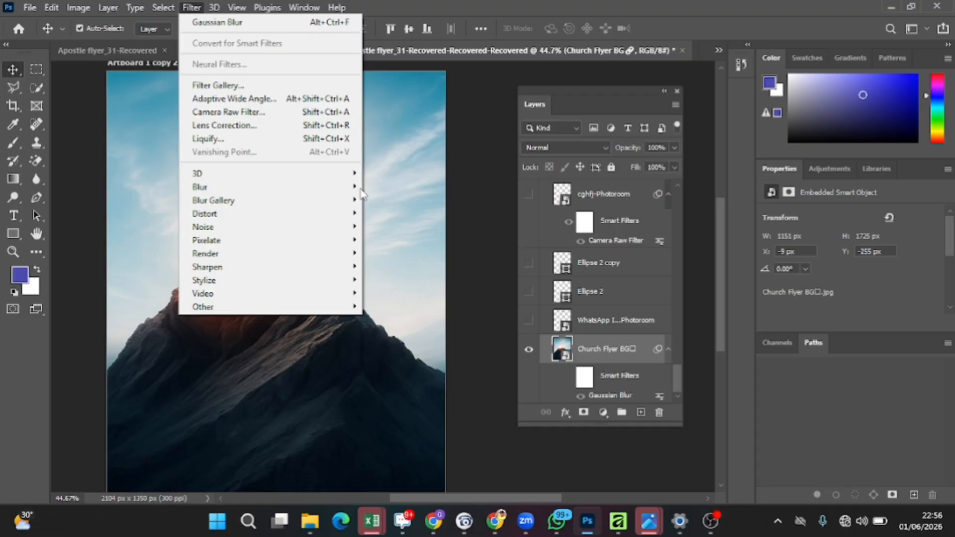
mouse_move(350, 187)
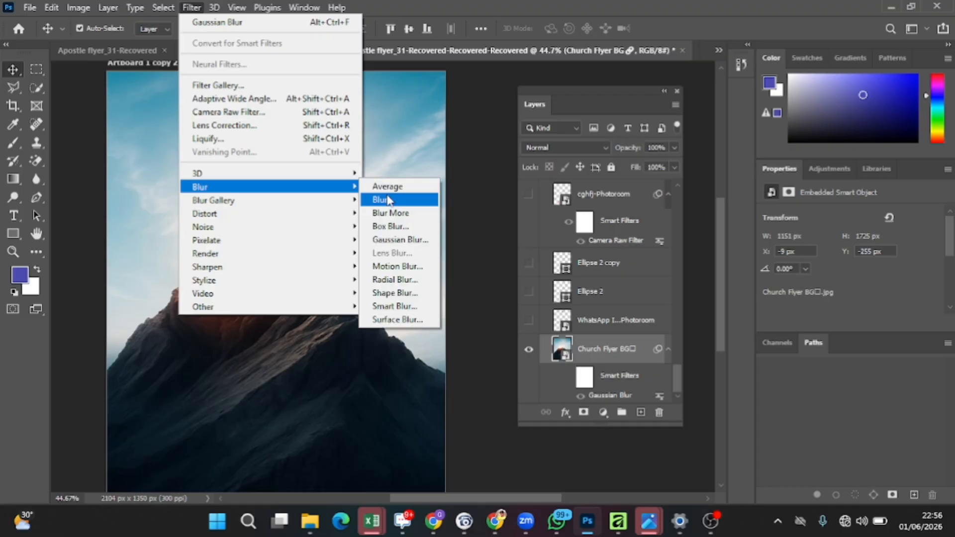
click(381, 241)
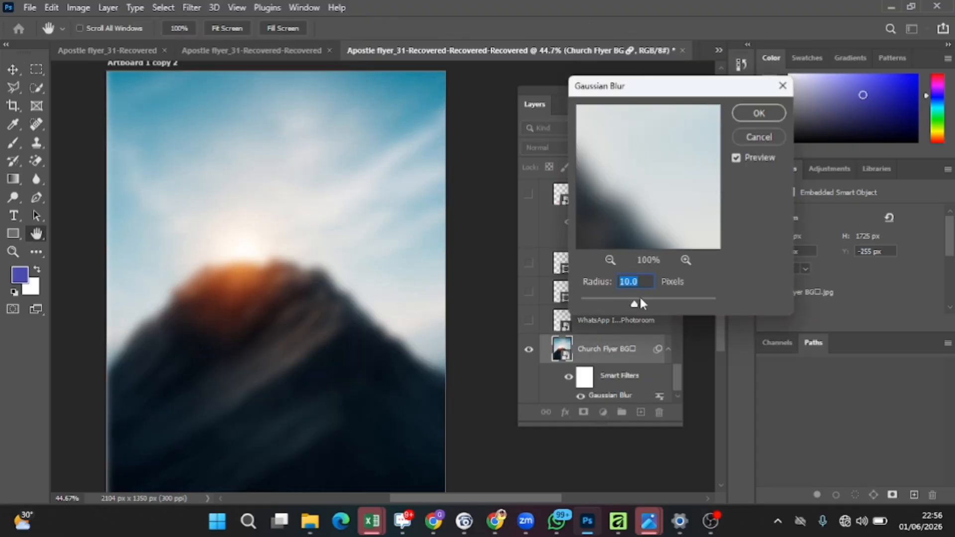
drag(633, 301, 635, 312)
click(760, 113)
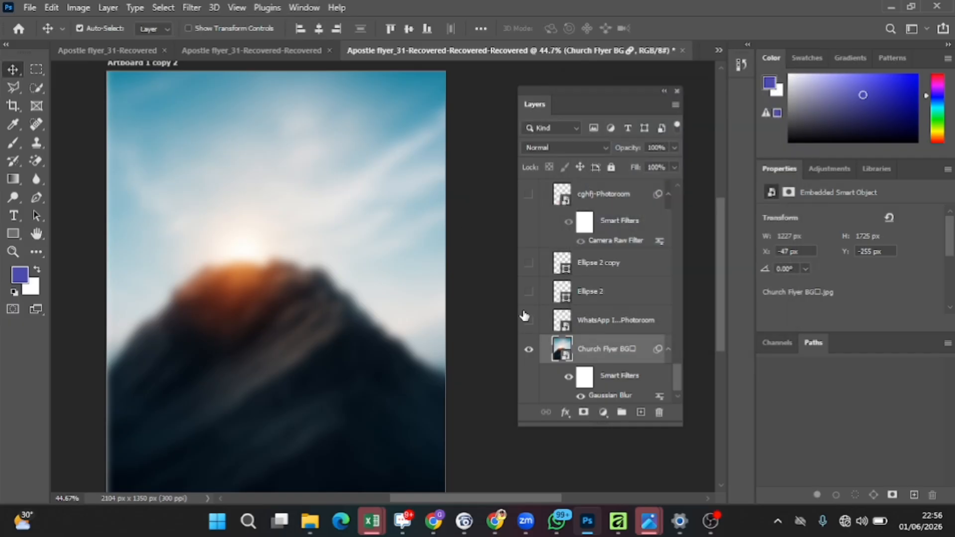
Step: Show the WhatsApp Photoroom logo layer and select it
click(528, 320)
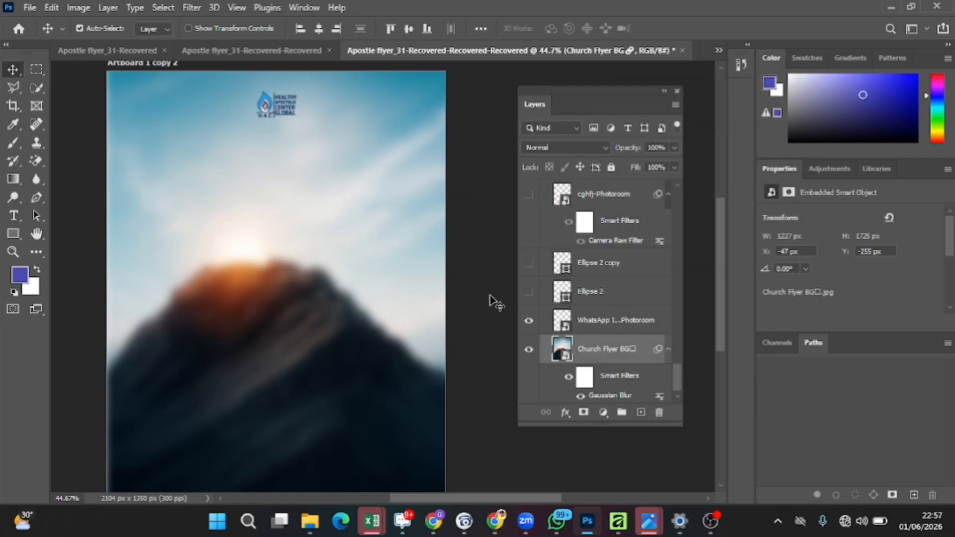
click(651, 330)
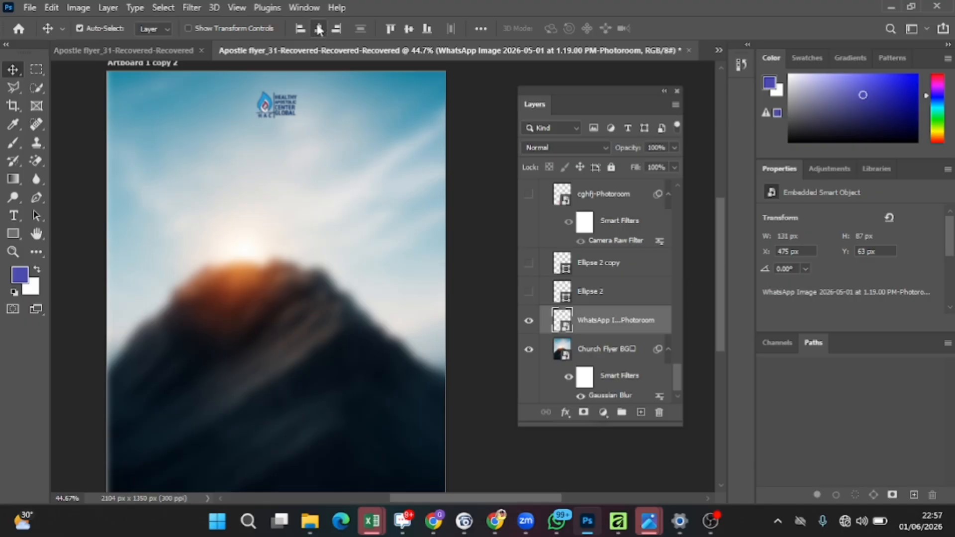
Step: Make both the Ellipse 2 and Ellipse 2 copy ring layers visible
click(595, 294)
click(529, 293)
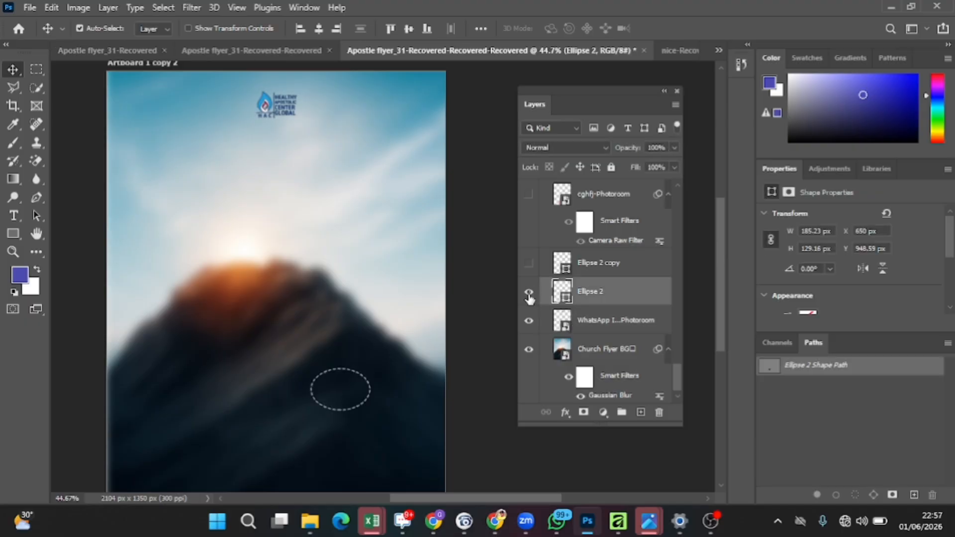
click(532, 266)
click(531, 294)
click(529, 263)
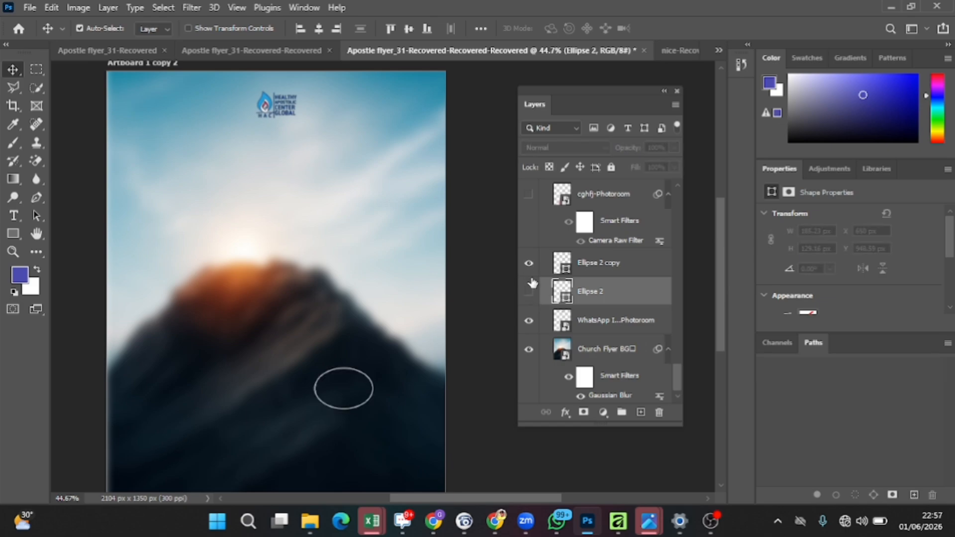
click(529, 293)
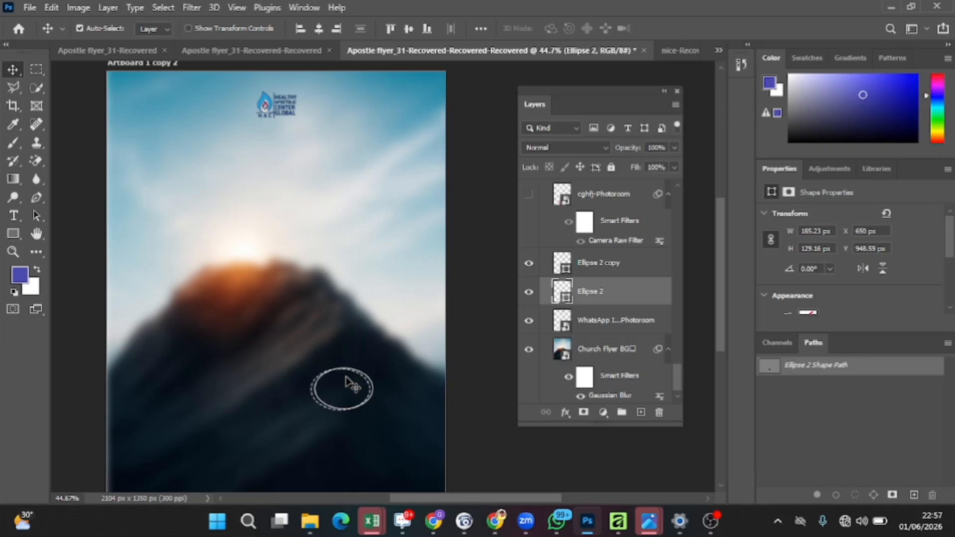
Step: Draw an ellipse about 279 × 181 px over the sun, browse its stroke options, then delete it
click(4, 234)
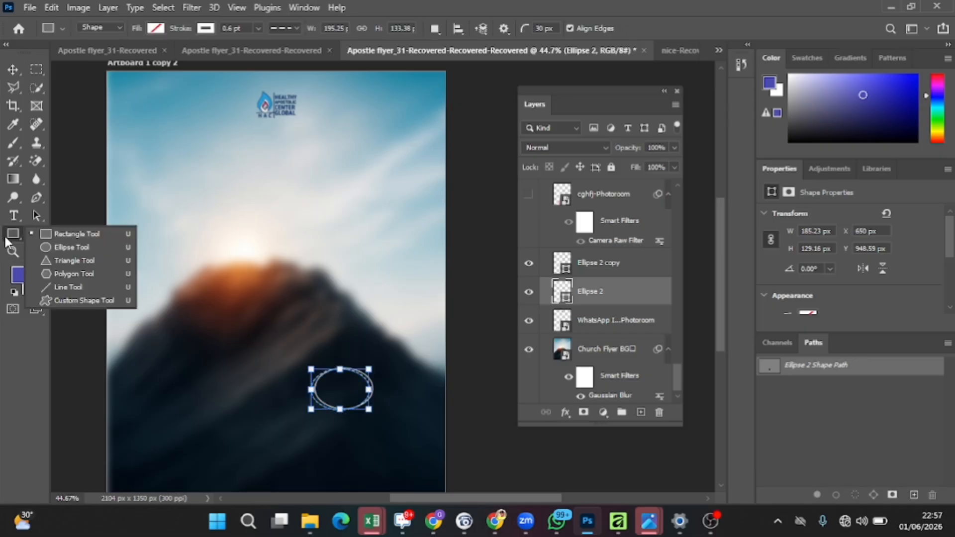
click(87, 247)
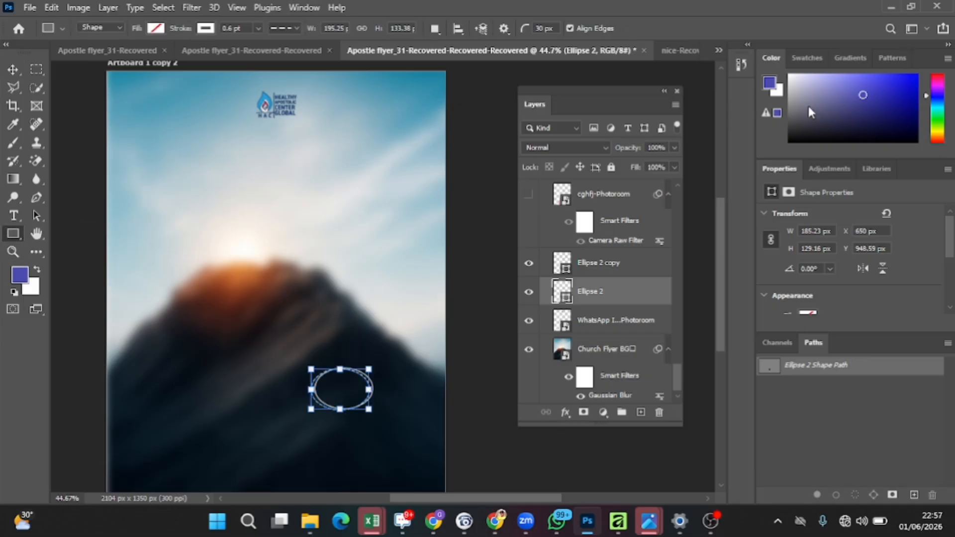
mouse_move(199, 207)
mouse_down()
mouse_move(345, 267)
mouse_move(279, 277)
mouse_move(281, 260)
mouse_up()
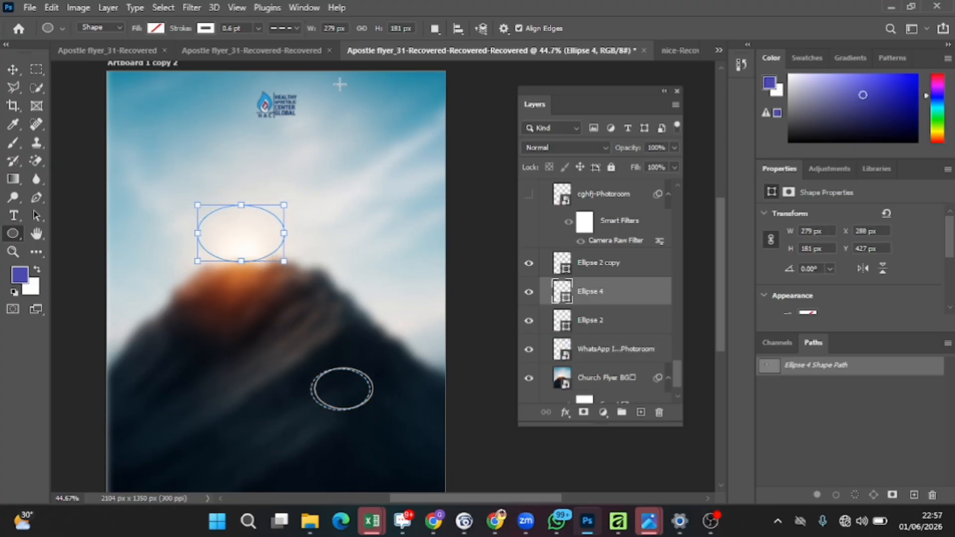
click(204, 28)
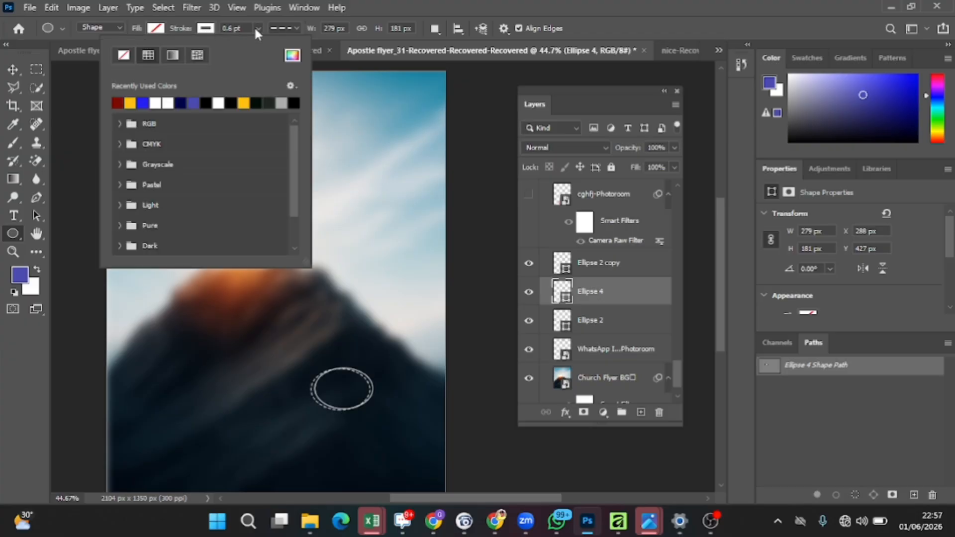
click(205, 27)
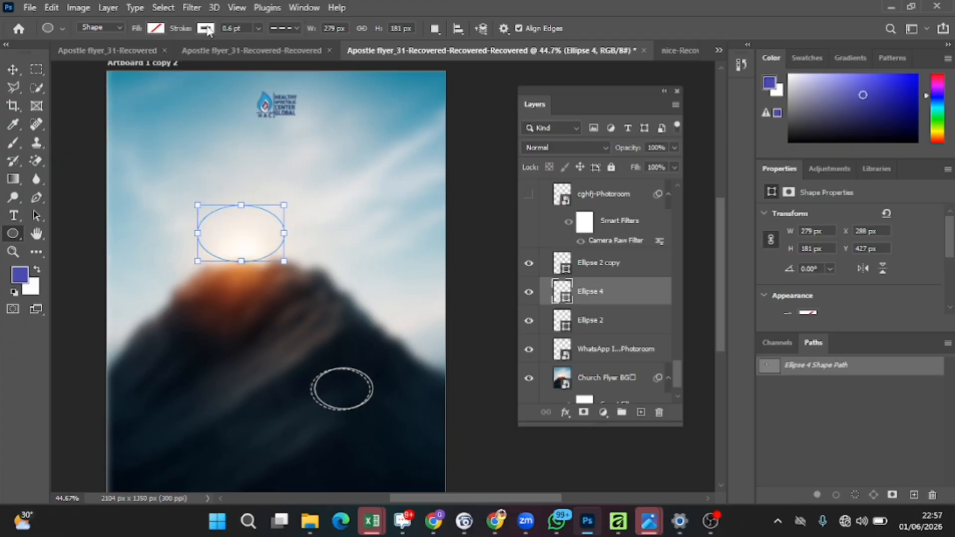
click(205, 28)
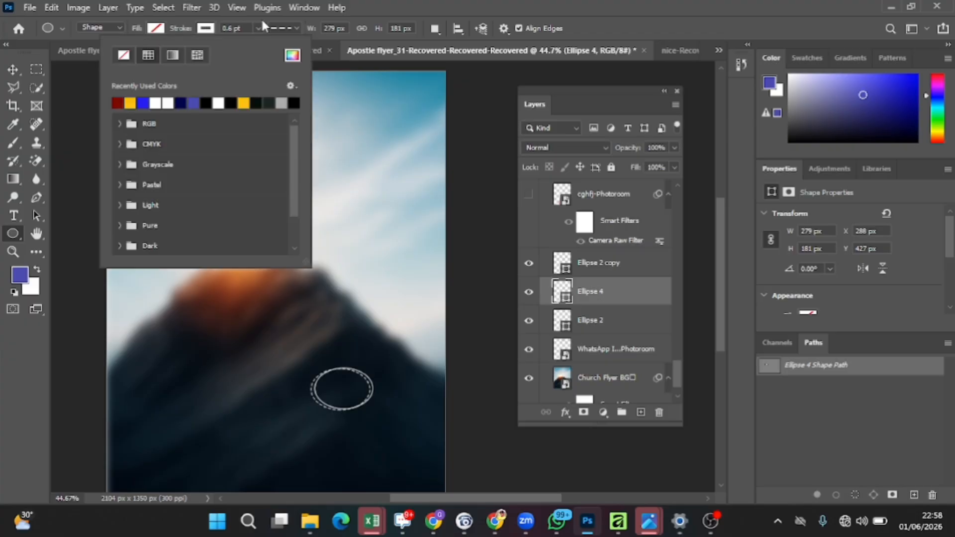
click(287, 29)
click(295, 27)
click(295, 28)
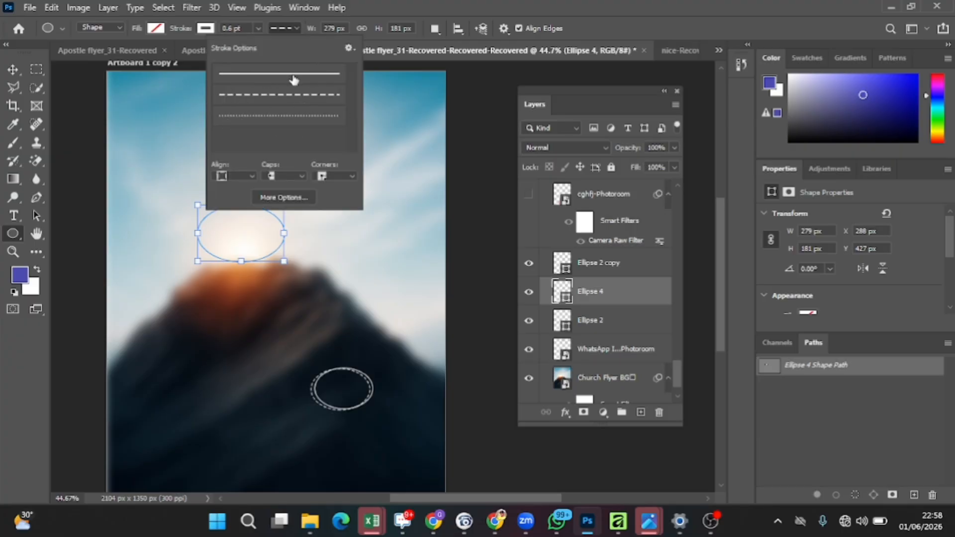
click(13, 69)
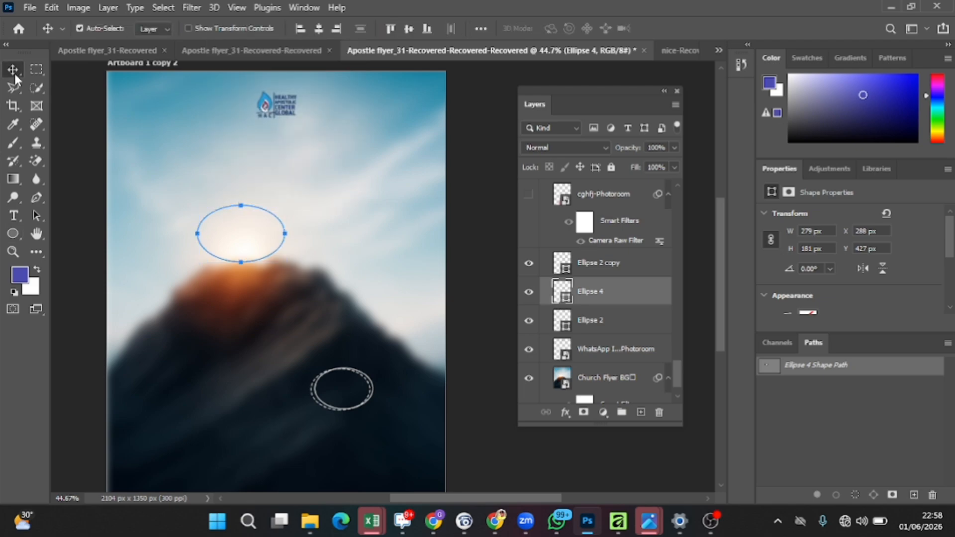
key(Delete)
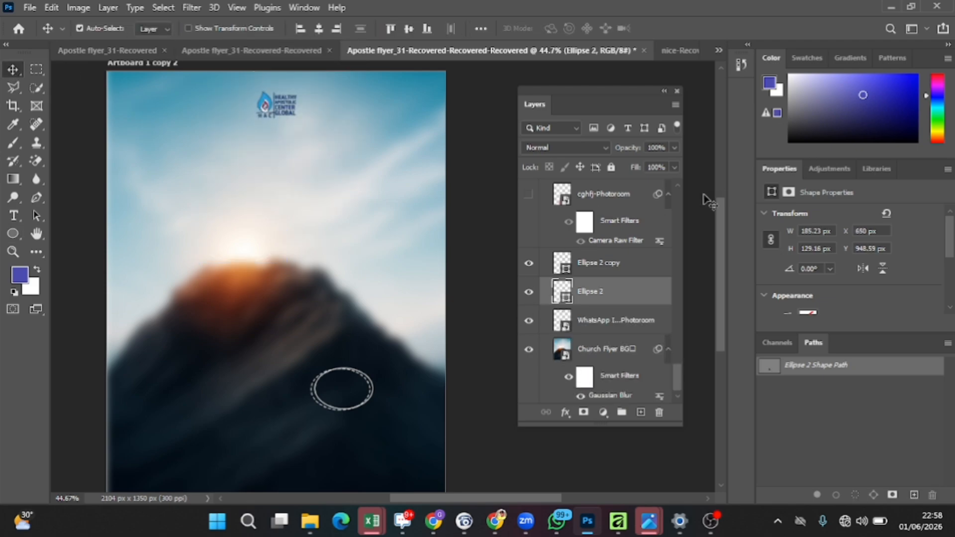
Step: Show the cghfj-Photoroom person cutout layer
click(618, 269)
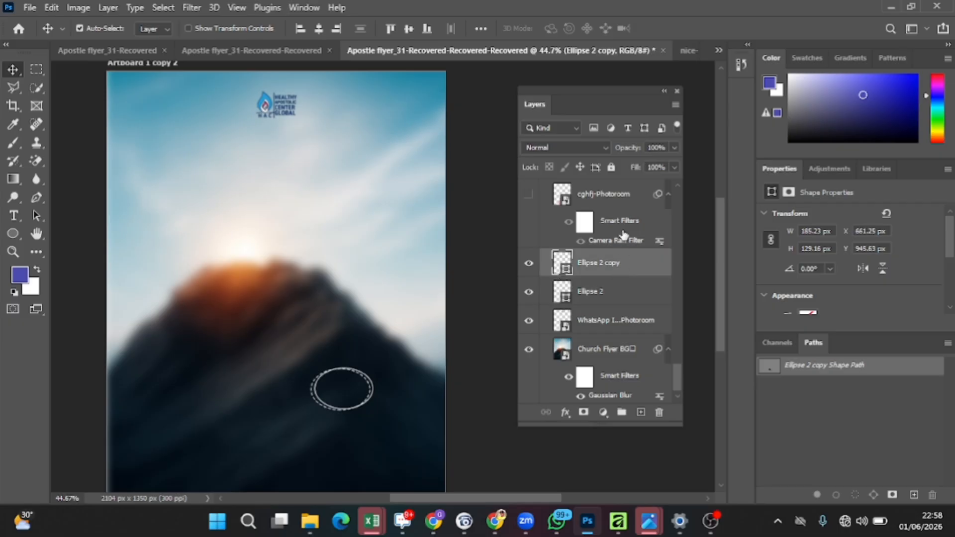
scroll(619, 227, up, 1)
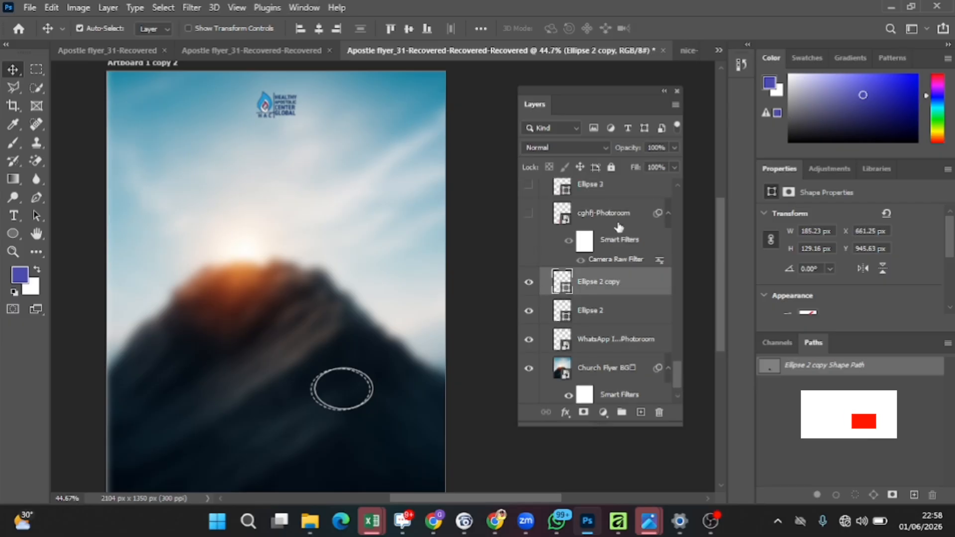
click(530, 214)
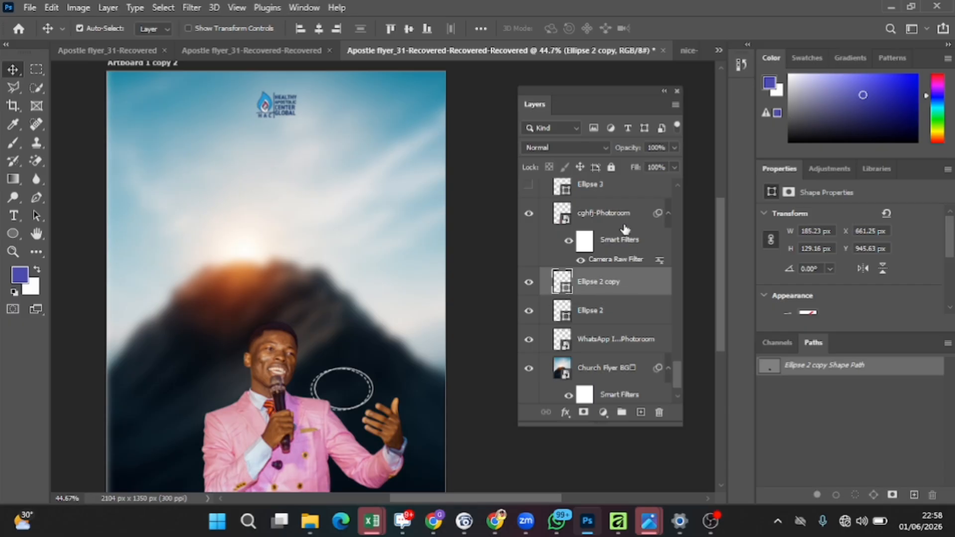
Step: Toggle the cghfj-Photoroom layer's Smart Filters off and on to compare the Camera Raw Filter effect
scroll(625, 229, up, 1)
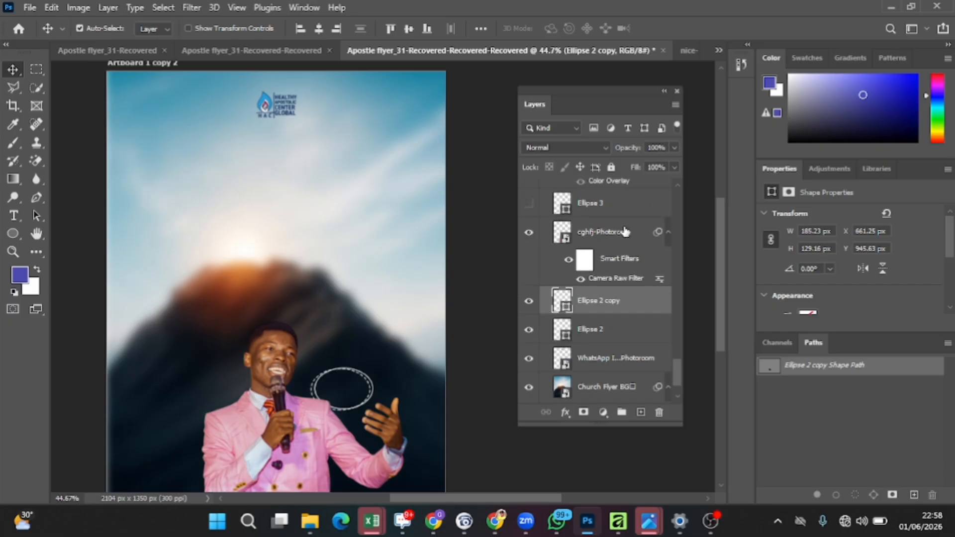
click(617, 243)
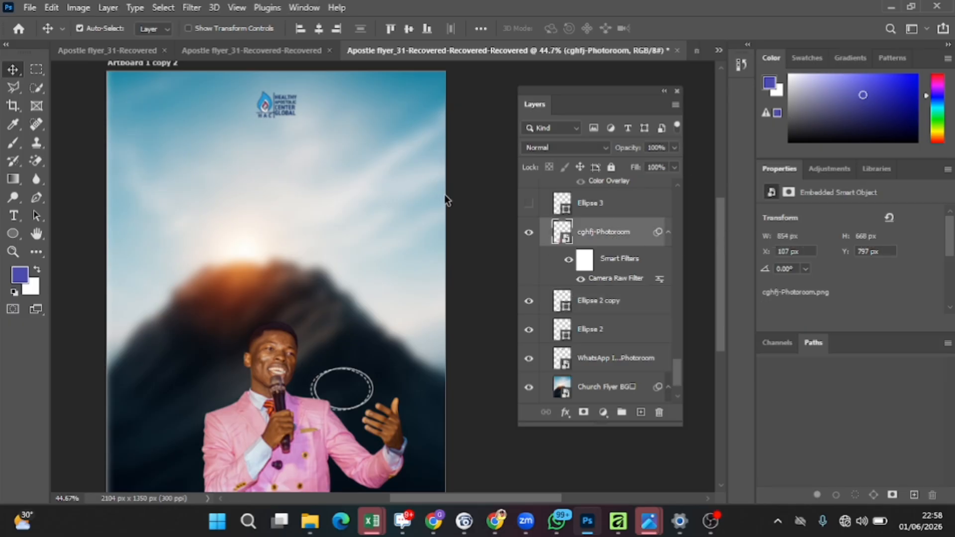
click(199, 7)
click(199, 7)
click(199, 8)
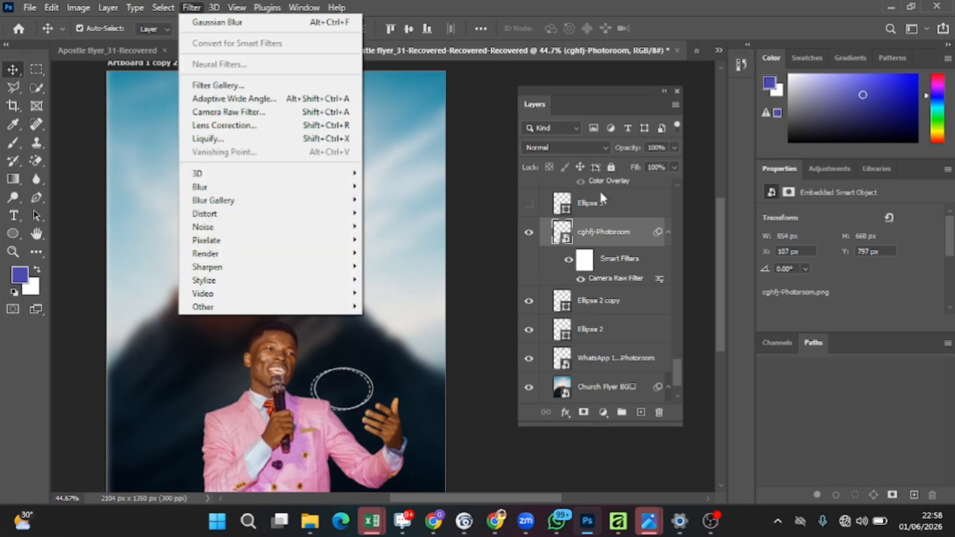
click(570, 260)
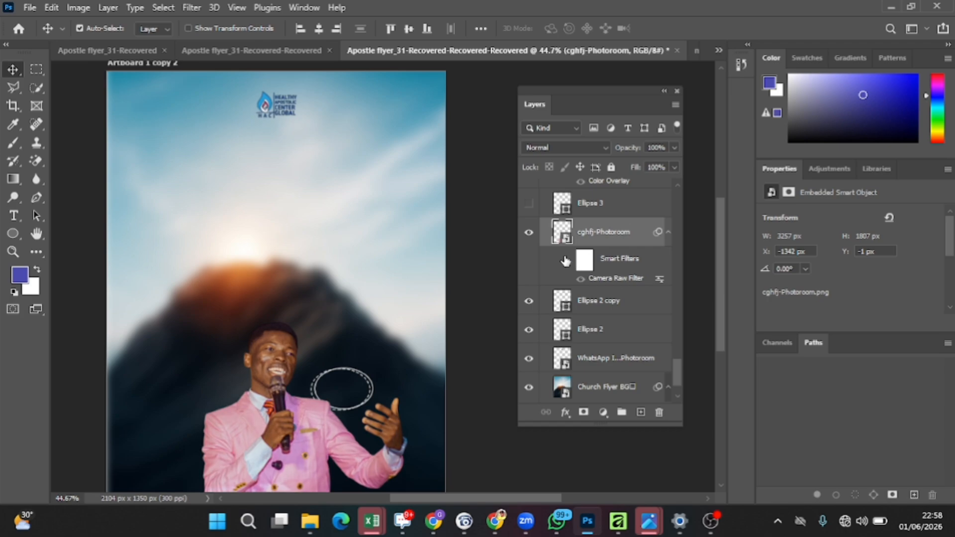
click(567, 260)
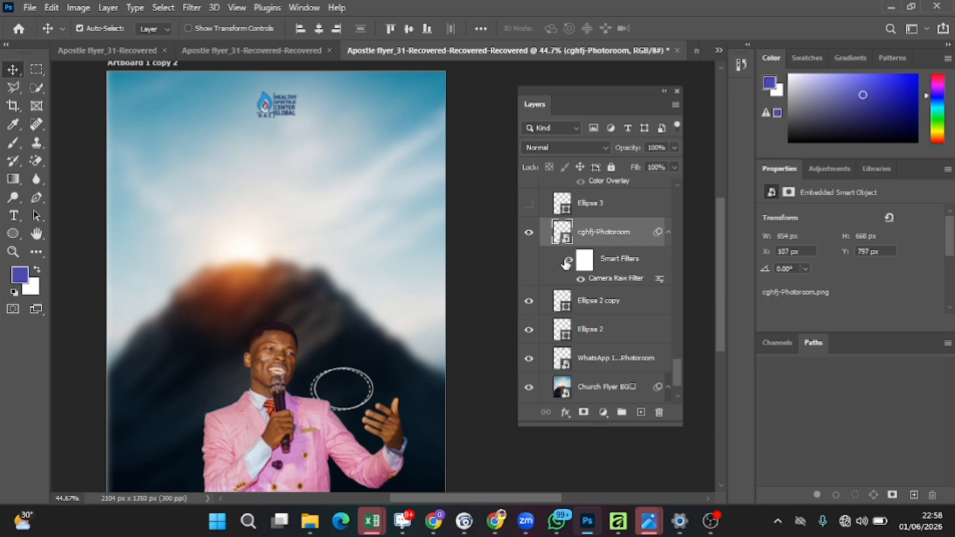
click(569, 260)
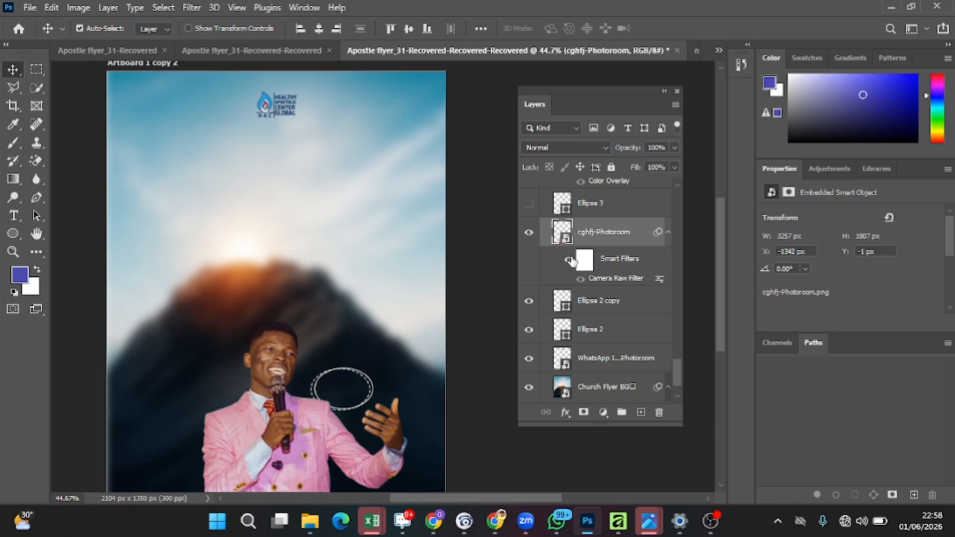
click(570, 260)
click(570, 259)
click(569, 260)
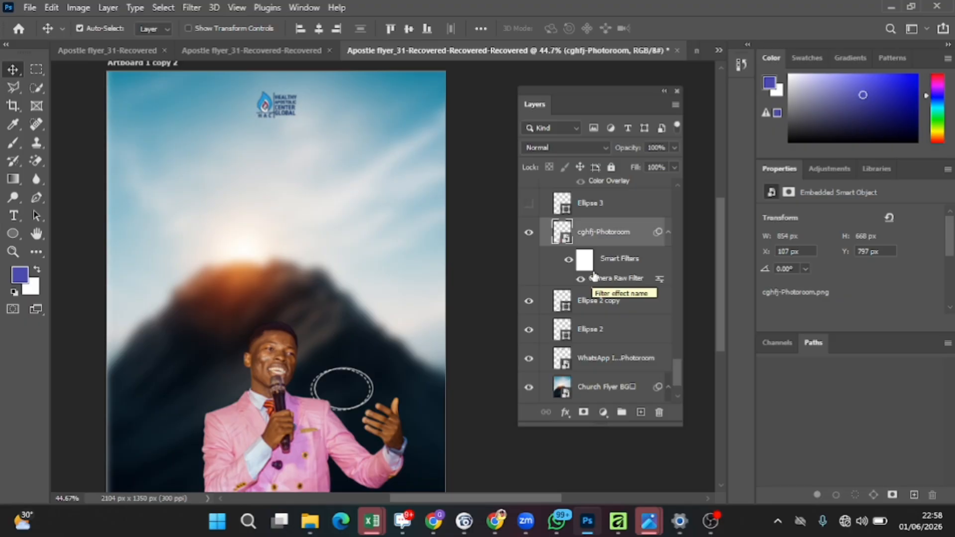
scroll(595, 274, up, 1)
scroll(595, 274, up, 1)
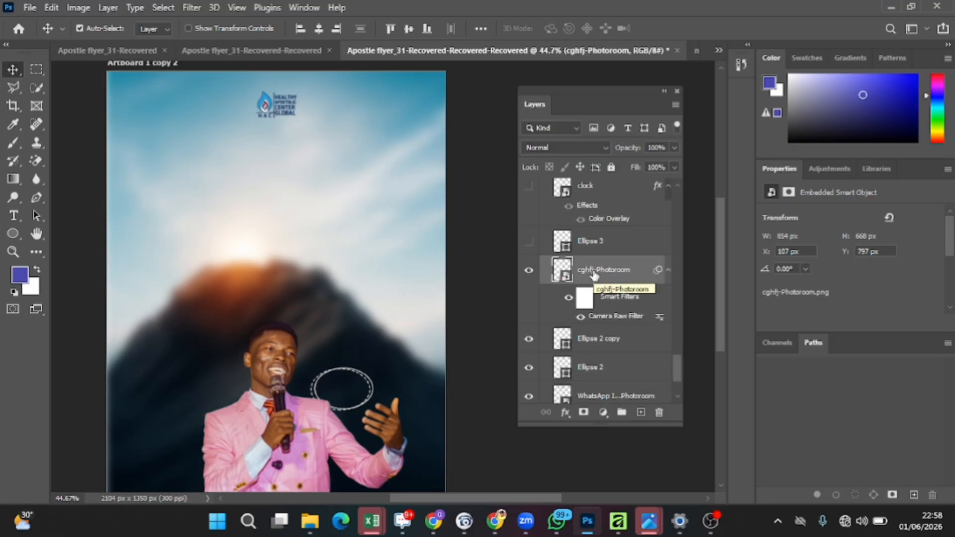
click(572, 299)
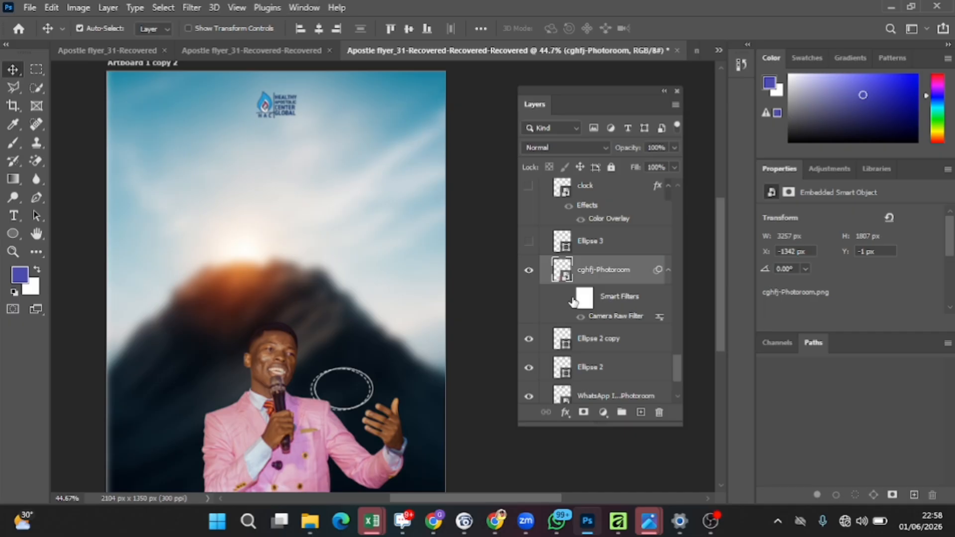
click(569, 298)
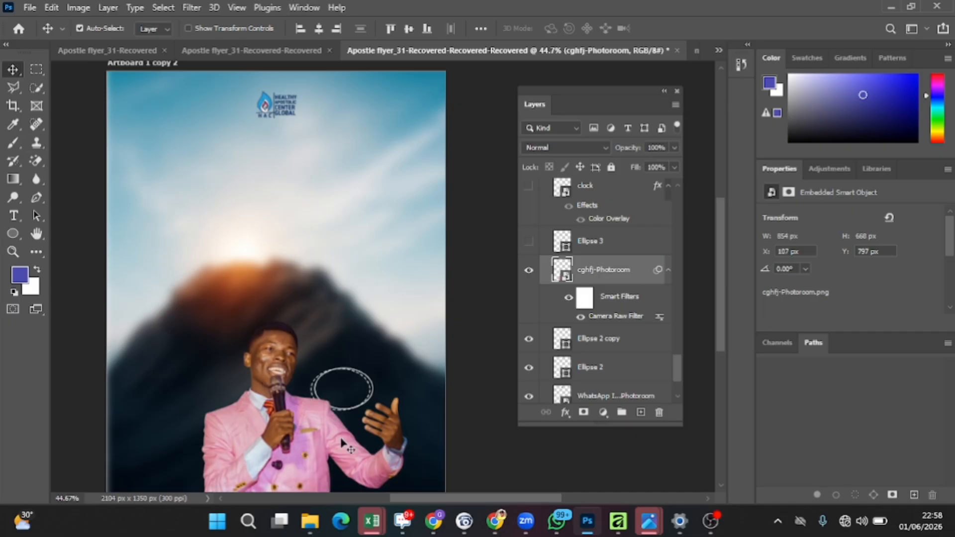
Step: Show the Ellipse 3 yellow dot layer, select it, and show the clock layer
click(529, 242)
click(346, 379)
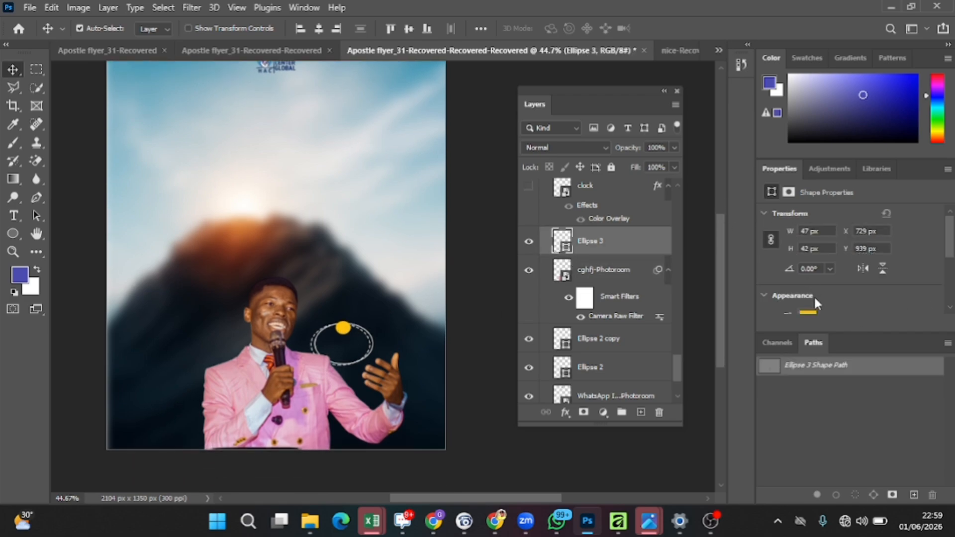
scroll(819, 284, down, 2)
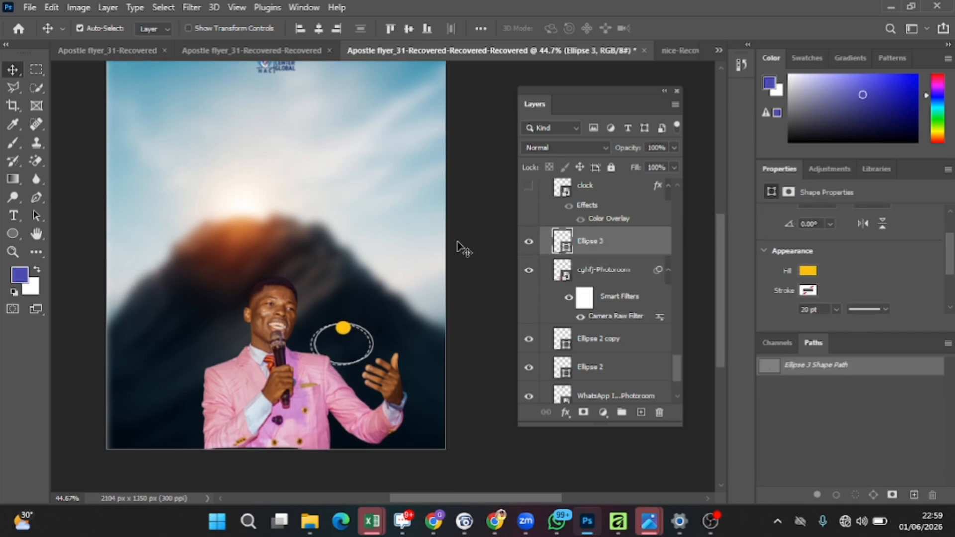
scroll(583, 204, up, 1)
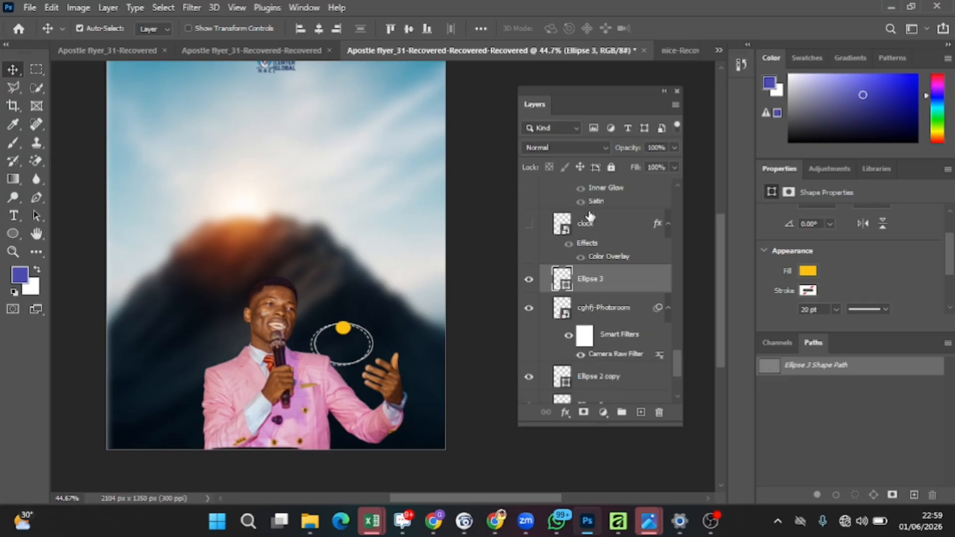
click(529, 225)
scroll(585, 230, up, 3)
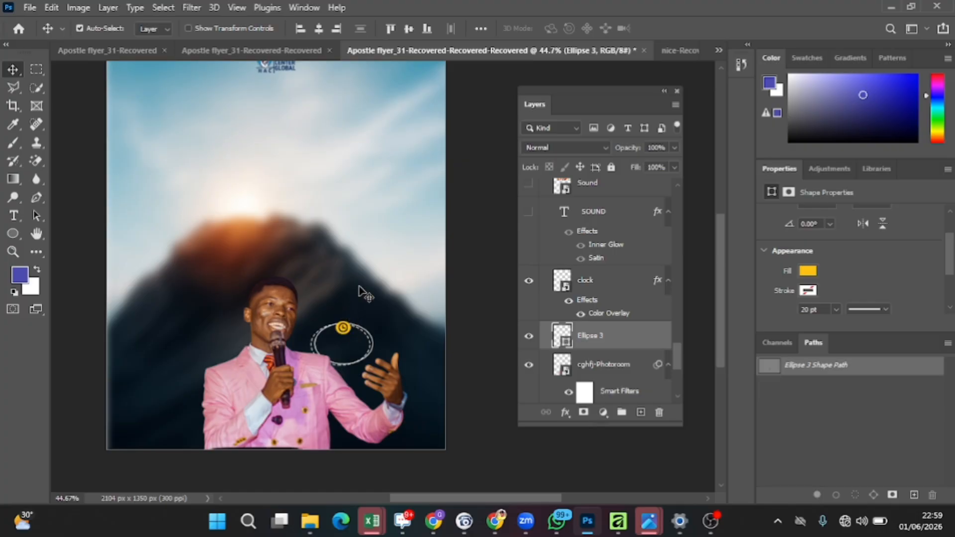
Step: Show the SOUND text layer, then switch to the 3D Sound title layer and hide the plain SOUND text
click(529, 213)
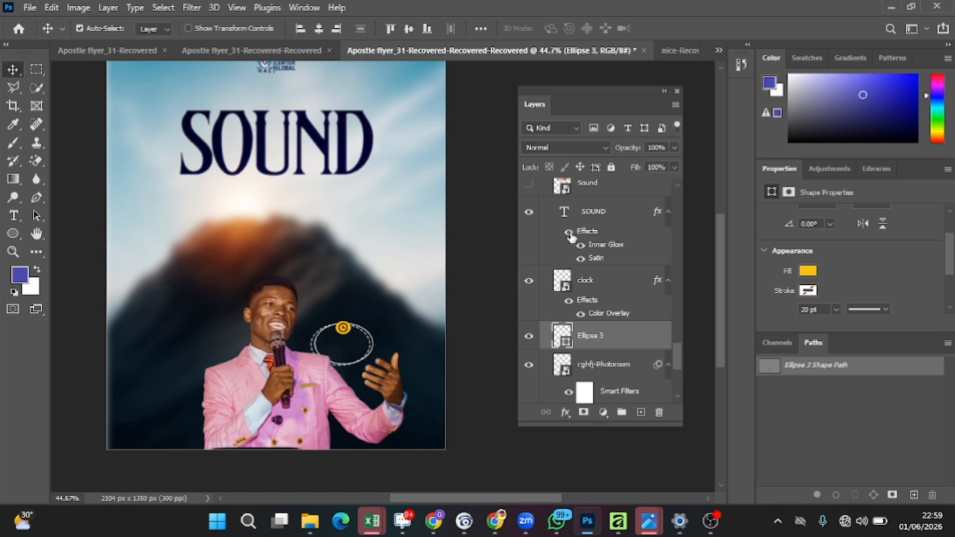
scroll(567, 227, up, 3)
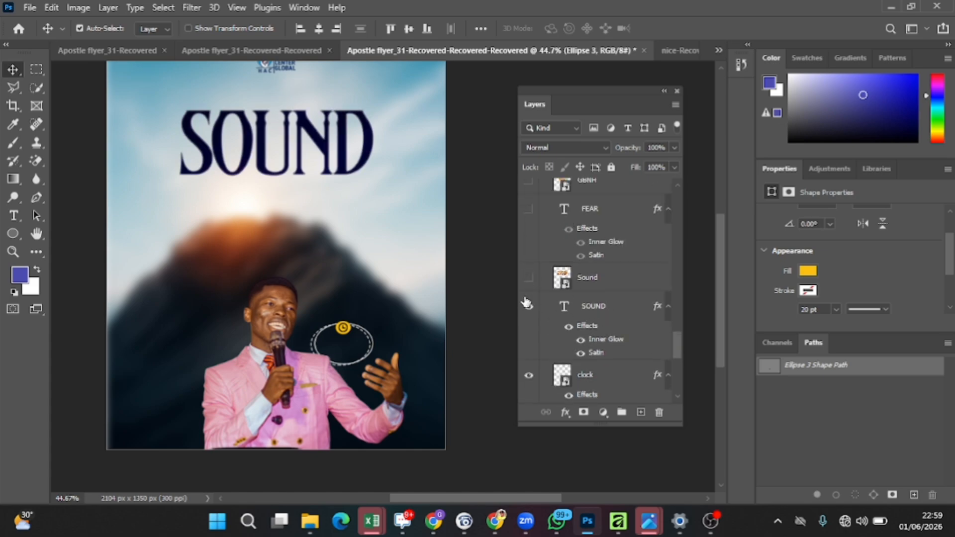
click(530, 278)
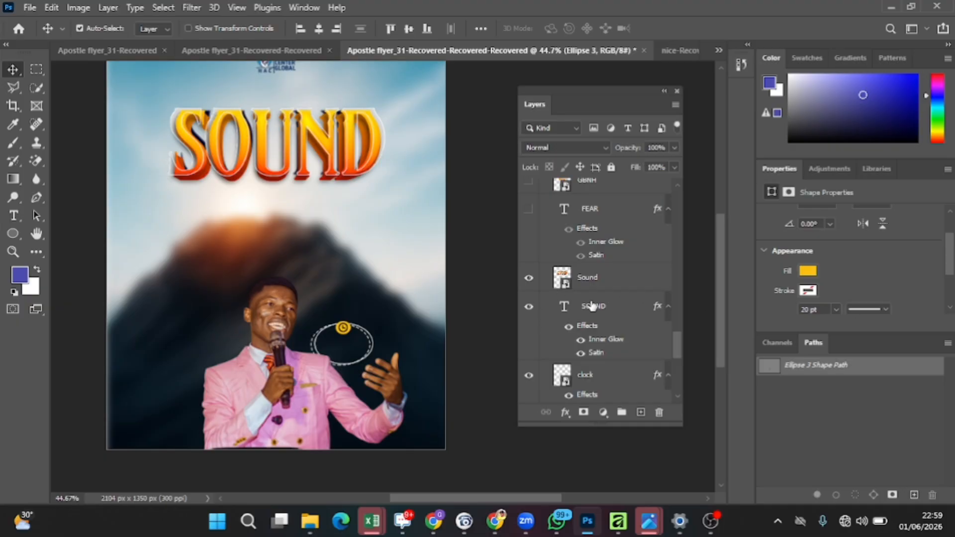
click(533, 309)
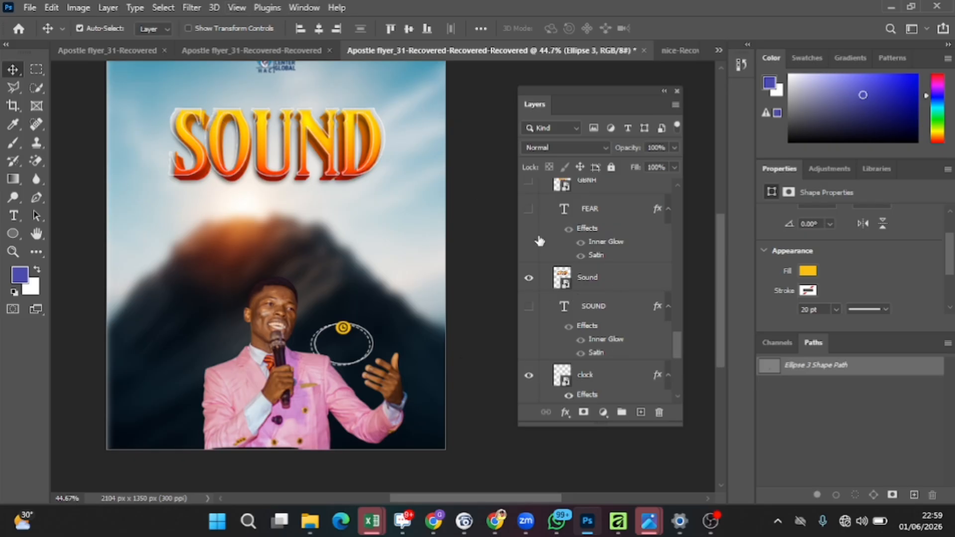
Step: Show the FEAR text and GBNH 3D title layers, then hide the plain FEAR text layer
scroll(538, 244, up, 1)
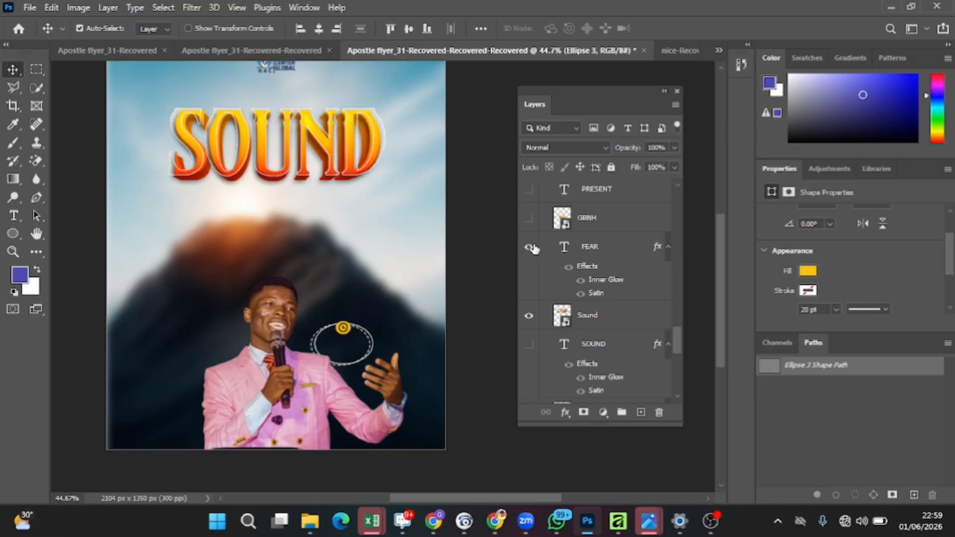
click(534, 249)
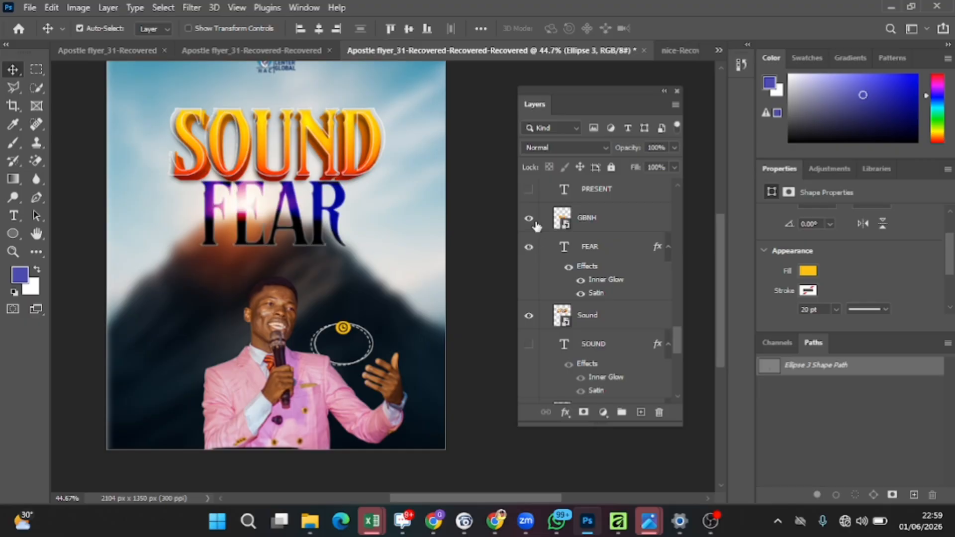
click(536, 224)
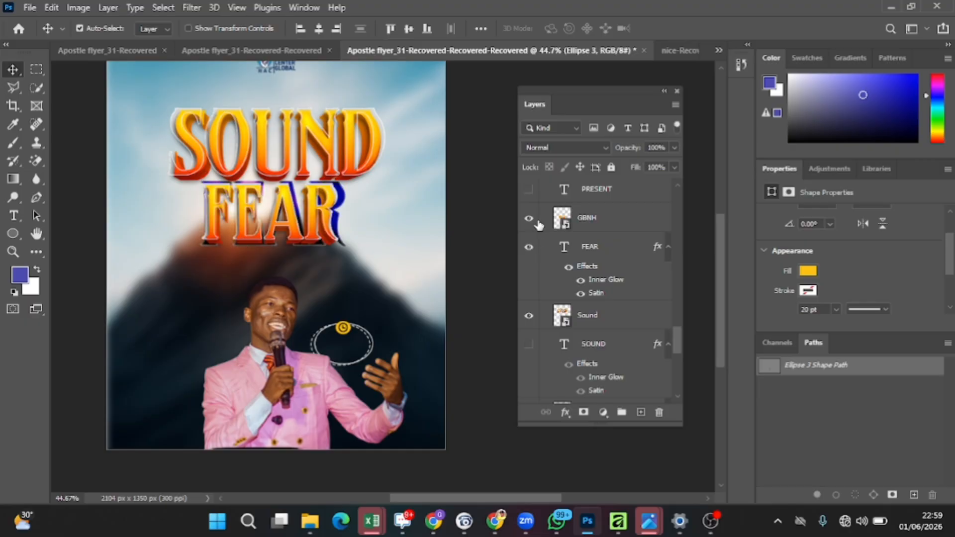
click(529, 247)
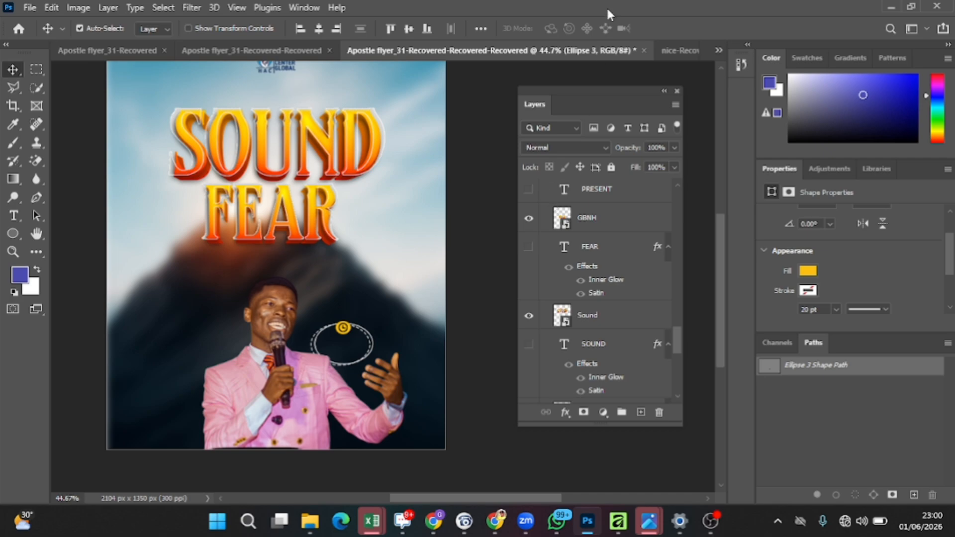
Step: Open the nice-Recovered template and its text smart object to inspect the editable FEAR text effect
click(684, 50)
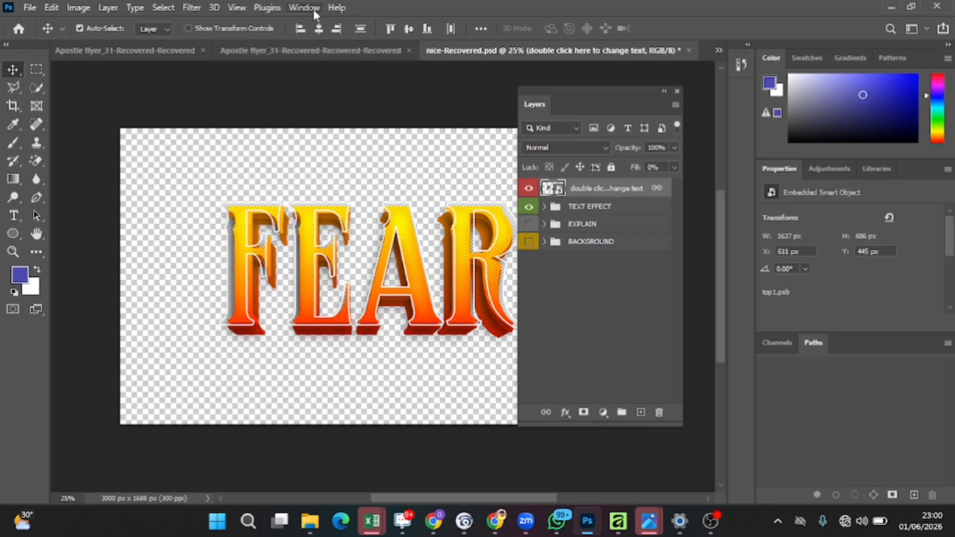
click(348, 50)
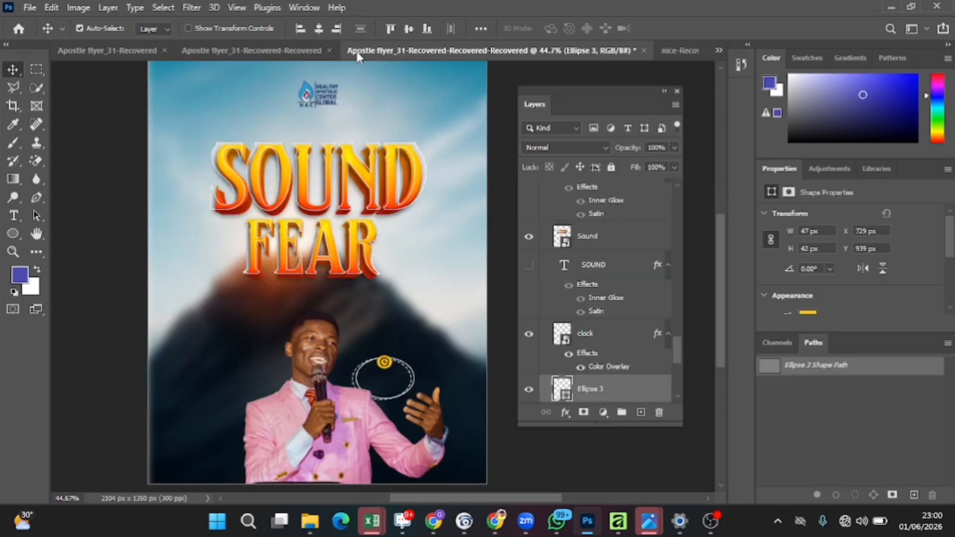
click(677, 52)
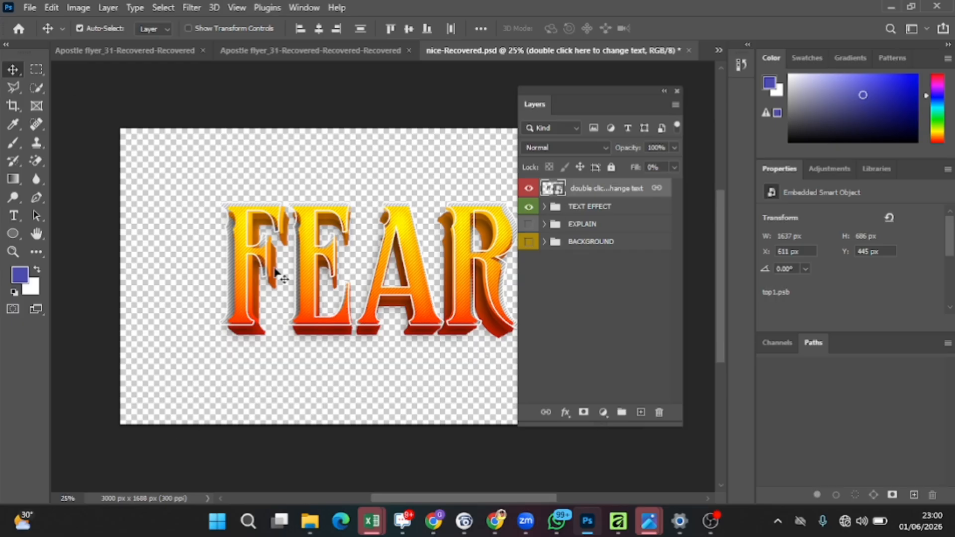
double_click(556, 192)
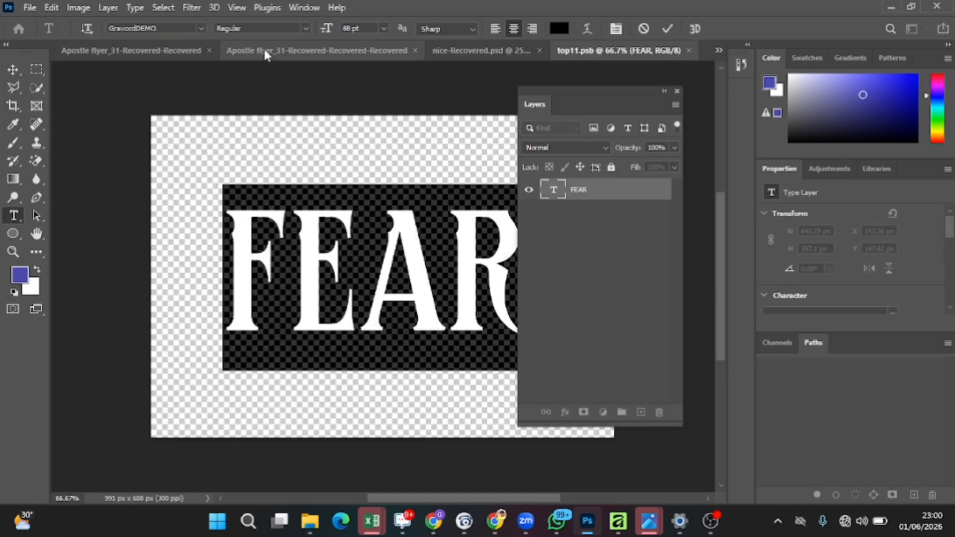
drag(265, 51, 285, 65)
click(264, 66)
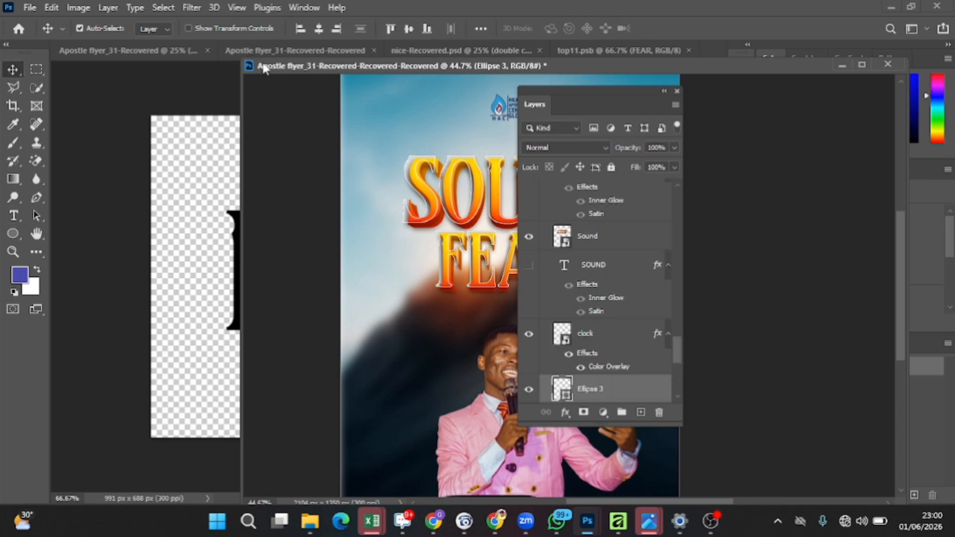
click(249, 66)
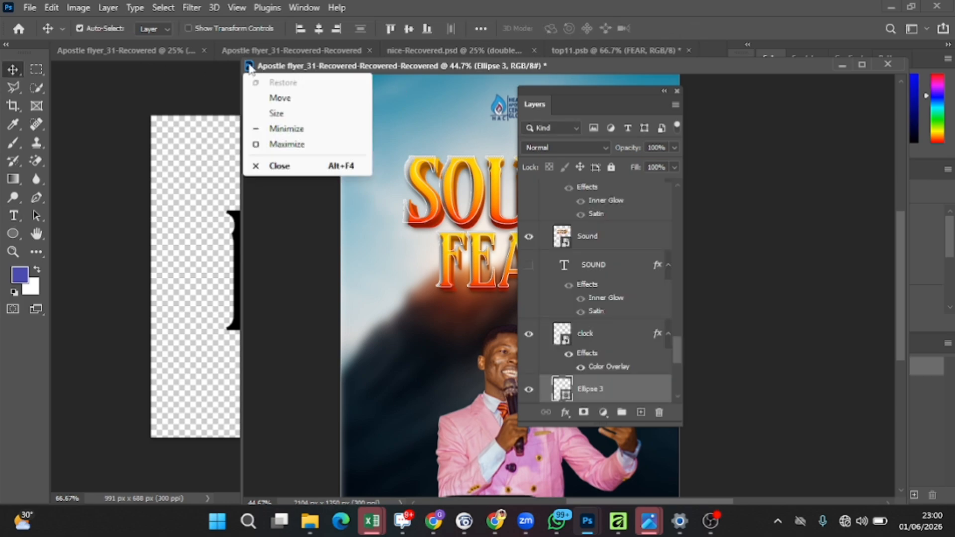
click(272, 68)
mouse_move(268, 68)
mouse_down()
mouse_move(289, 83)
mouse_move(288, 54)
mouse_move(286, 67)
mouse_up()
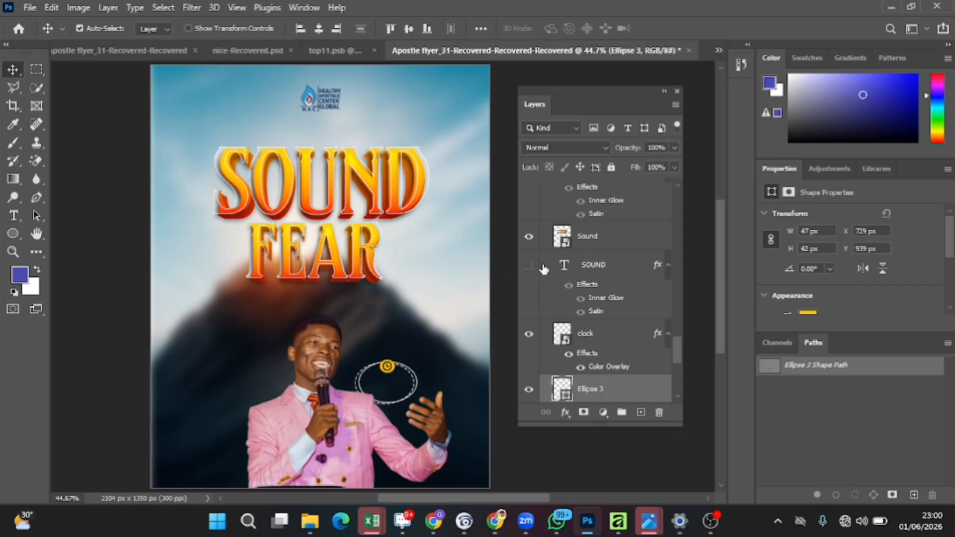
Step: Show the PRESENT, PRESENT copy and PRESENT copy 2 text layers above the title
scroll(550, 244, up, 2)
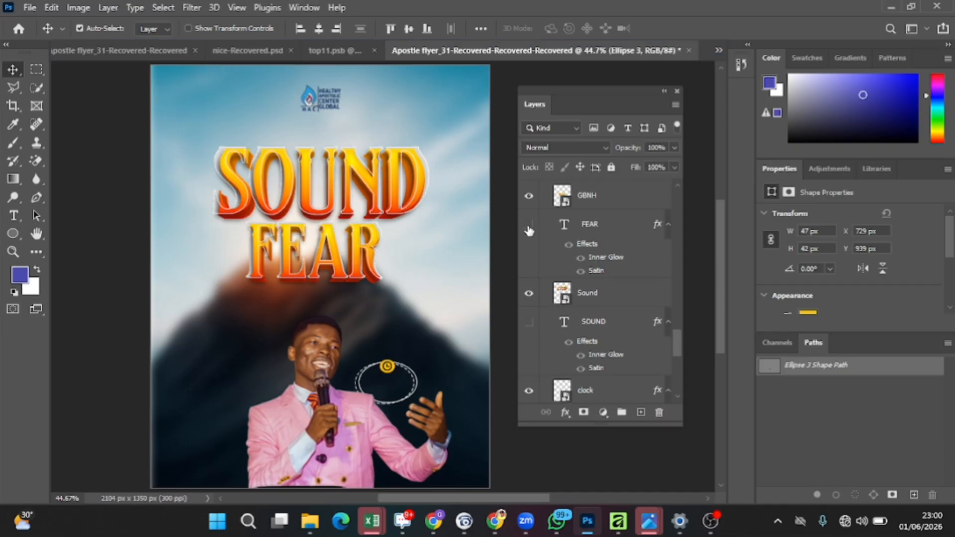
click(529, 225)
click(529, 225)
scroll(527, 219, up, 1)
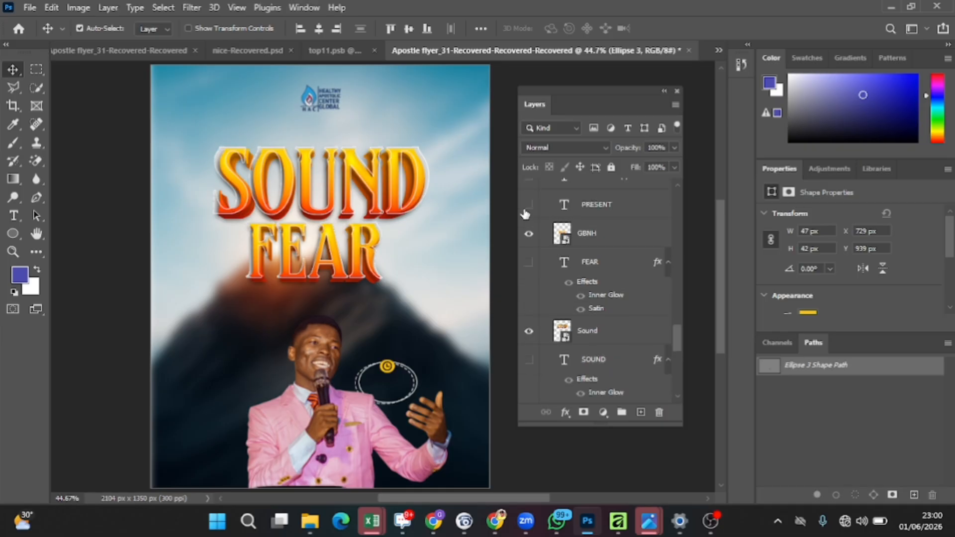
scroll(526, 213, up, 1)
click(529, 243)
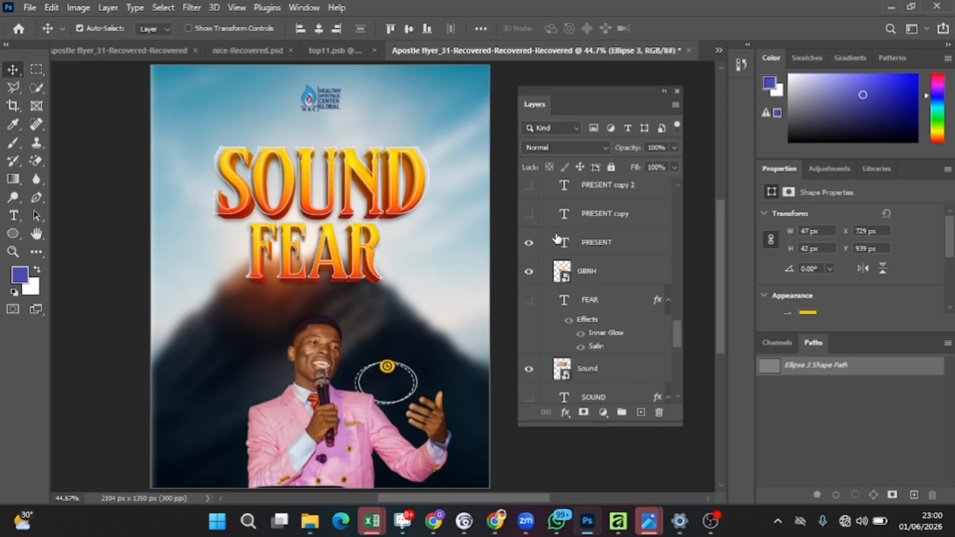
click(529, 214)
click(529, 186)
scroll(562, 253, up, 1)
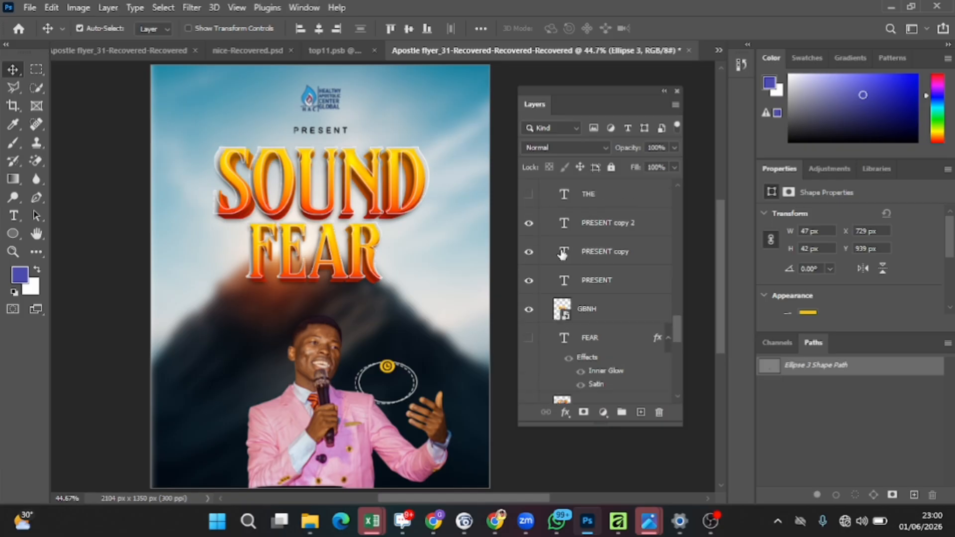
click(529, 223)
click(529, 251)
click(529, 253)
Step: Show the THE text layer and the Rectangle 2 shape layer
scroll(535, 209, up, 1)
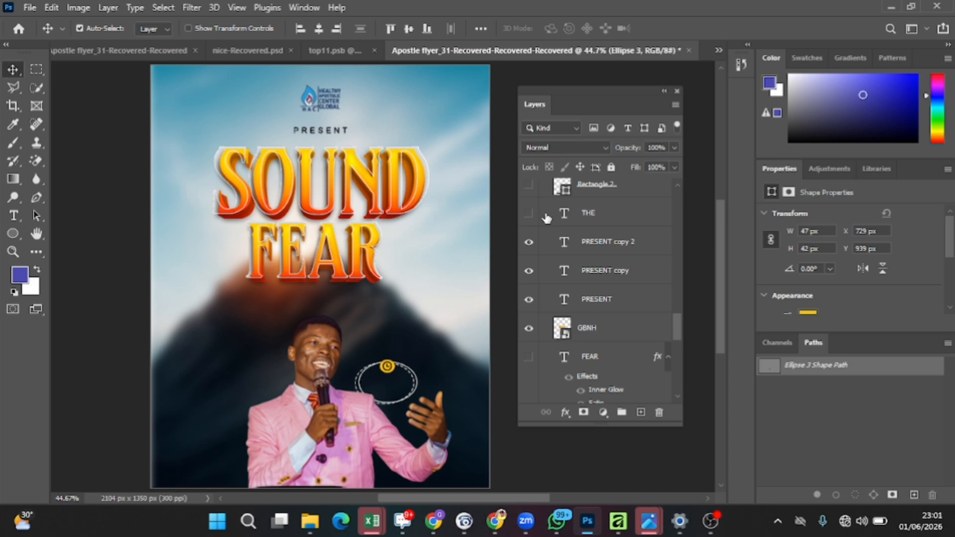
scroll(547, 219, up, 3)
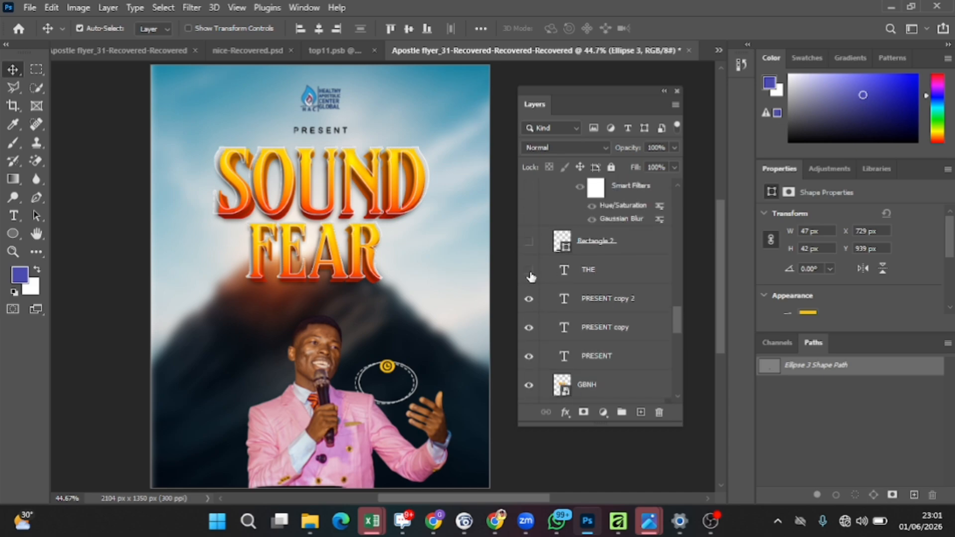
click(530, 272)
click(529, 242)
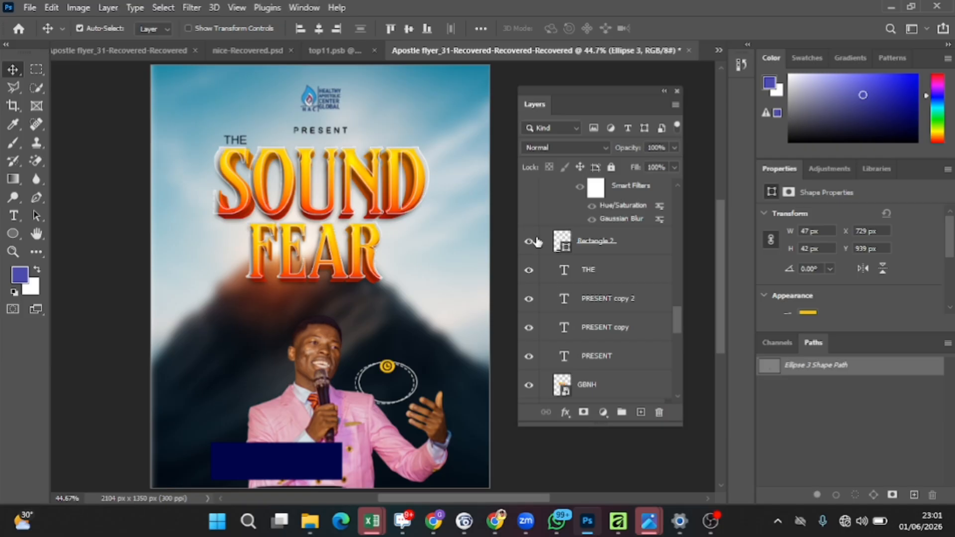
Step: Show the Church design Background (1) layer clipped to Rectangle 2 and toggle its Smart Filters off and on
scroll(537, 249, up, 3)
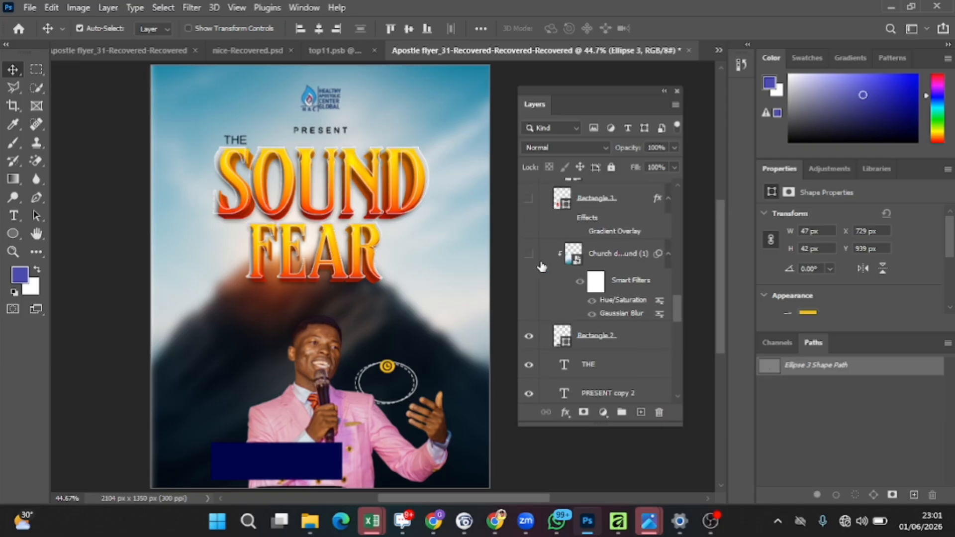
click(529, 256)
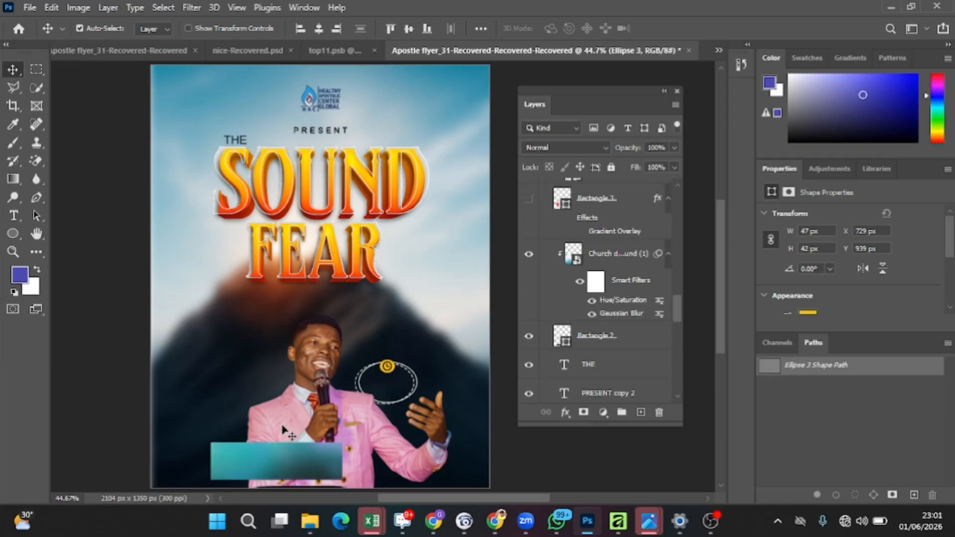
click(647, 246)
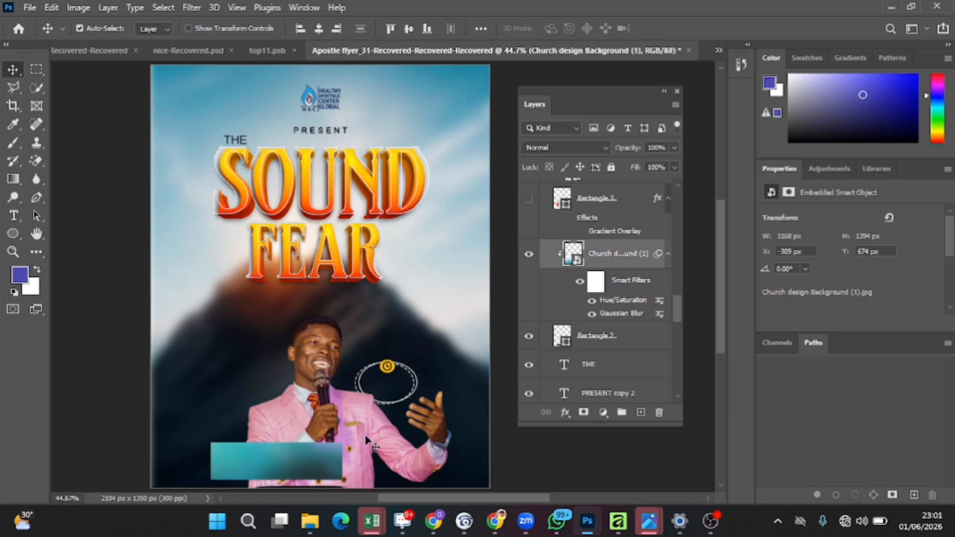
click(580, 280)
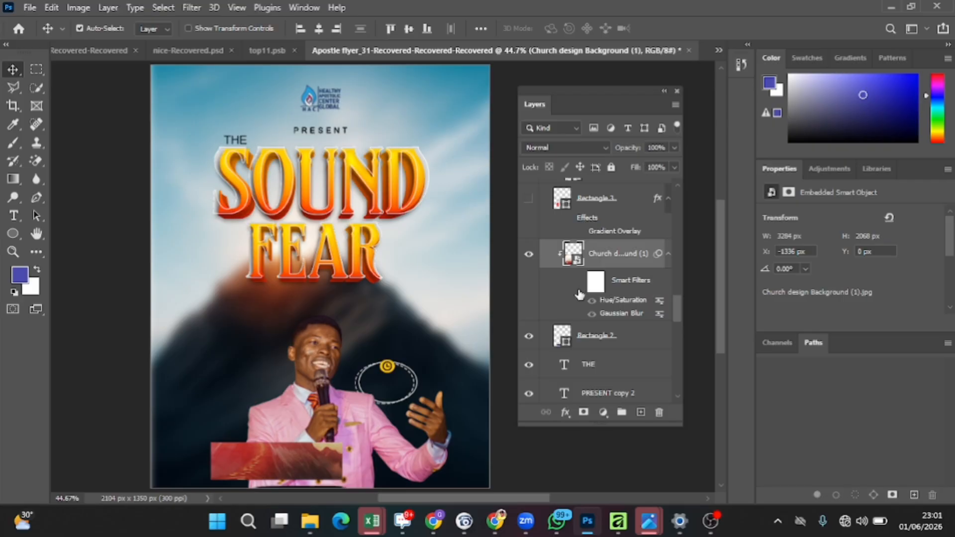
click(580, 282)
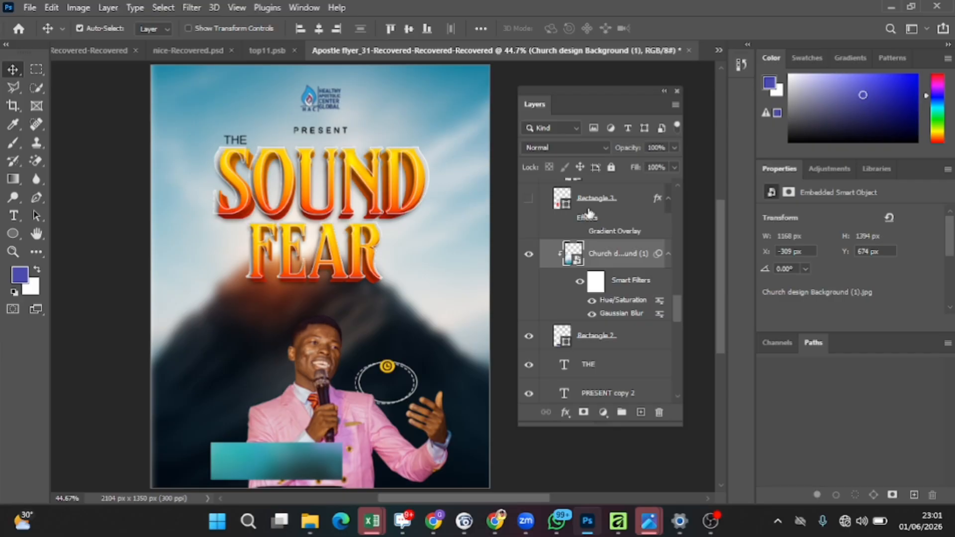
Step: Show the Rectangle 3 shape layer and its clipped Church design Background (1) copy layer
scroll(609, 215, up, 1)
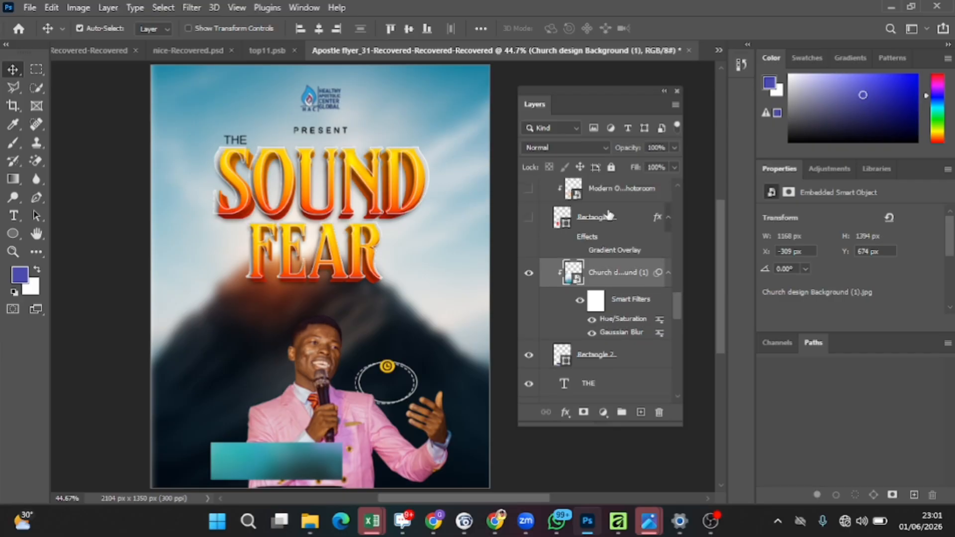
scroll(609, 215, up, 1)
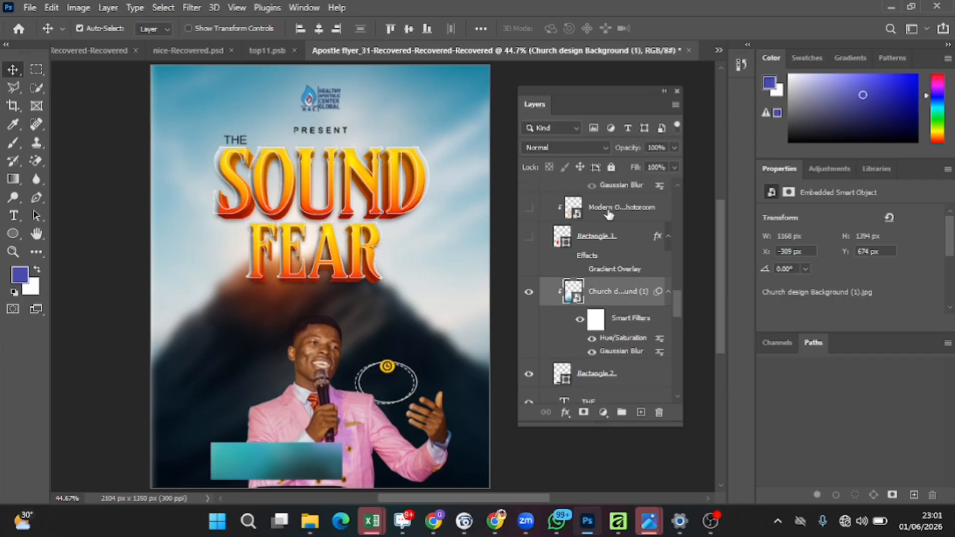
click(529, 239)
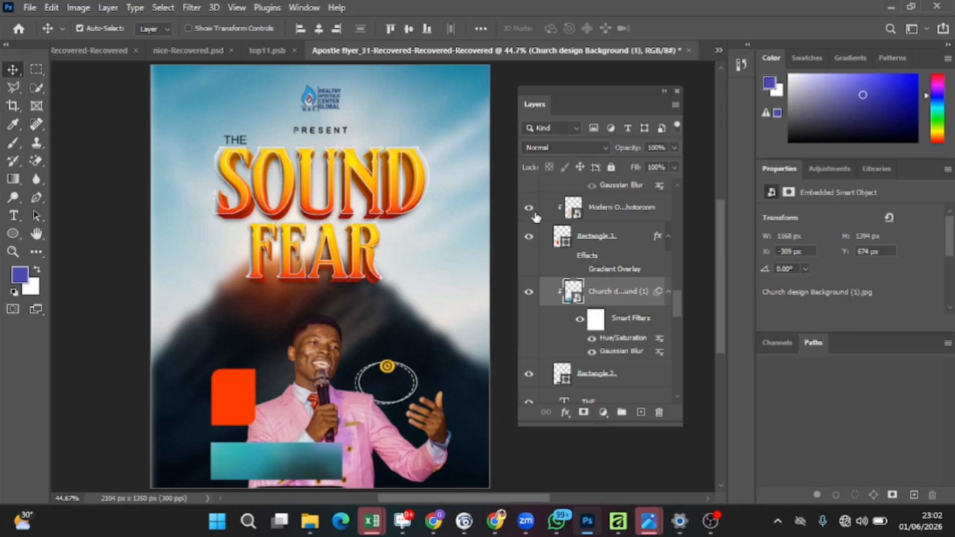
scroll(593, 211, up, 1)
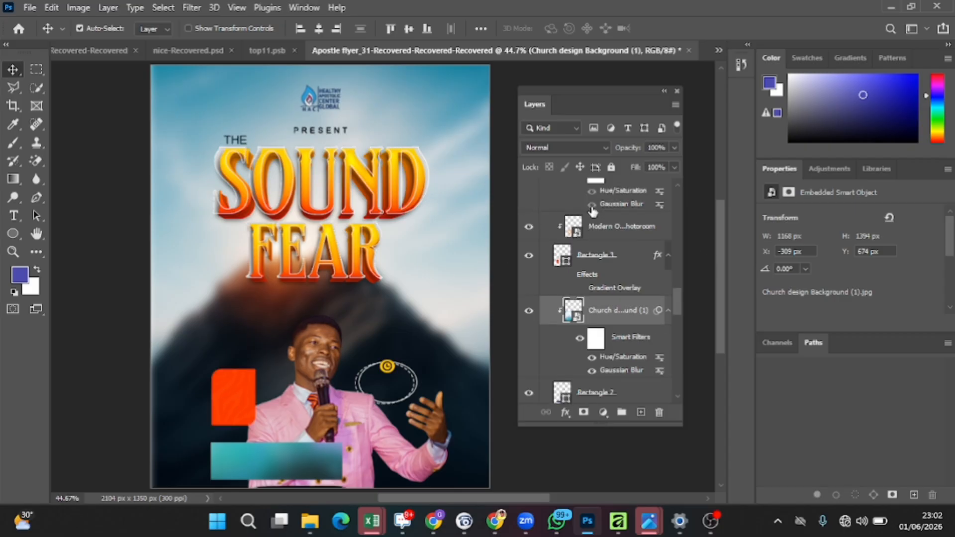
scroll(593, 212, up, 1)
scroll(562, 233, up, 2)
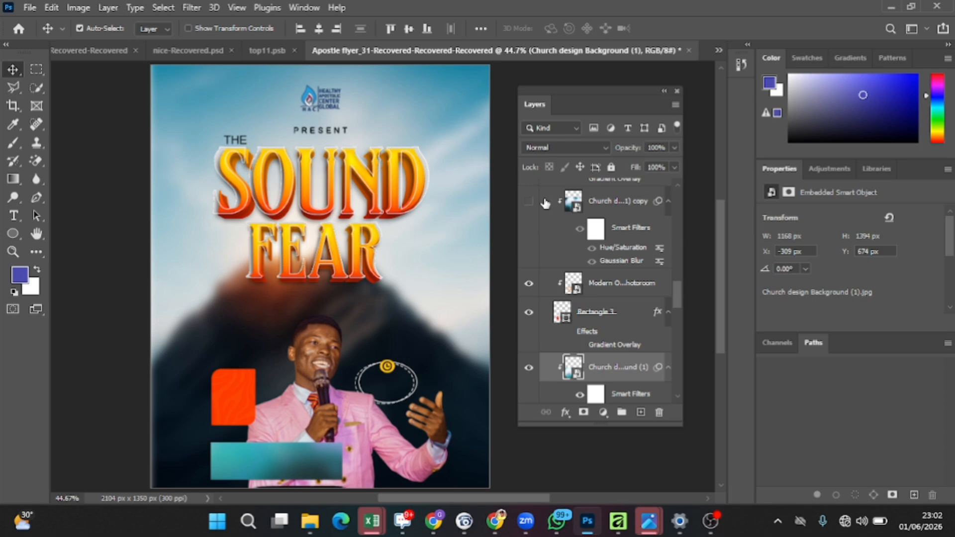
click(529, 202)
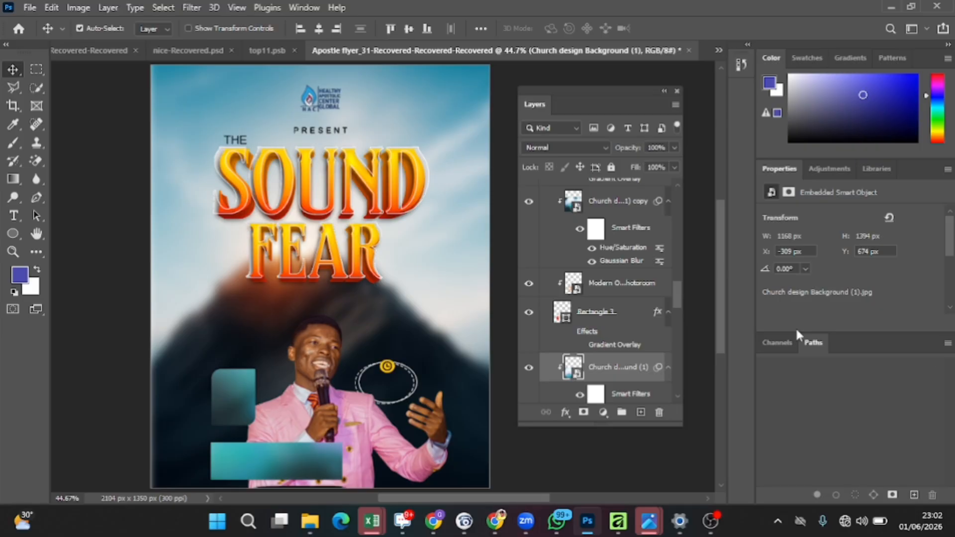
Step: Show the Rectangle 2 copy shape layer
scroll(608, 241, up, 5)
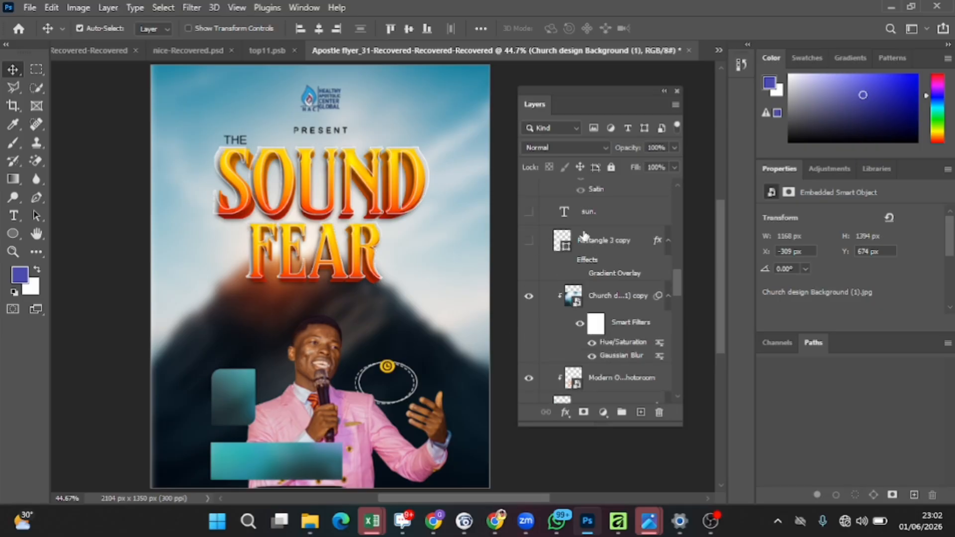
click(530, 242)
scroll(896, 270, down, 4)
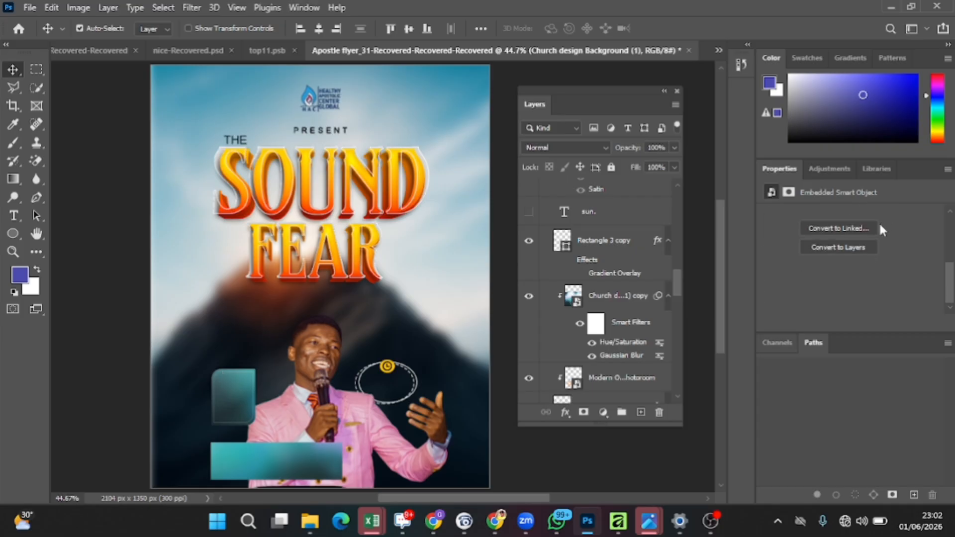
Step: Show the sun. and 4:00PM text layers in the date badge area
scroll(880, 222, up, 4)
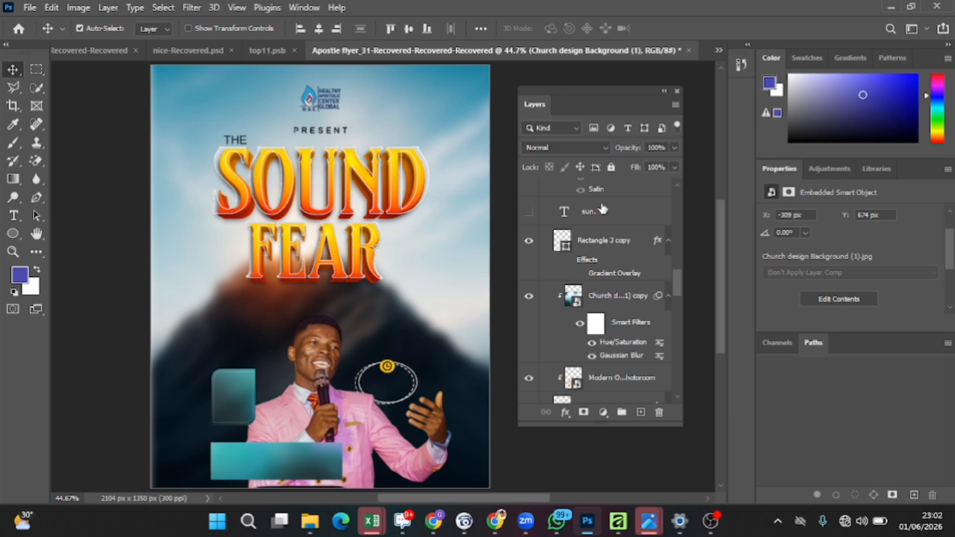
scroll(603, 212, up, 3)
scroll(619, 305, up, 3)
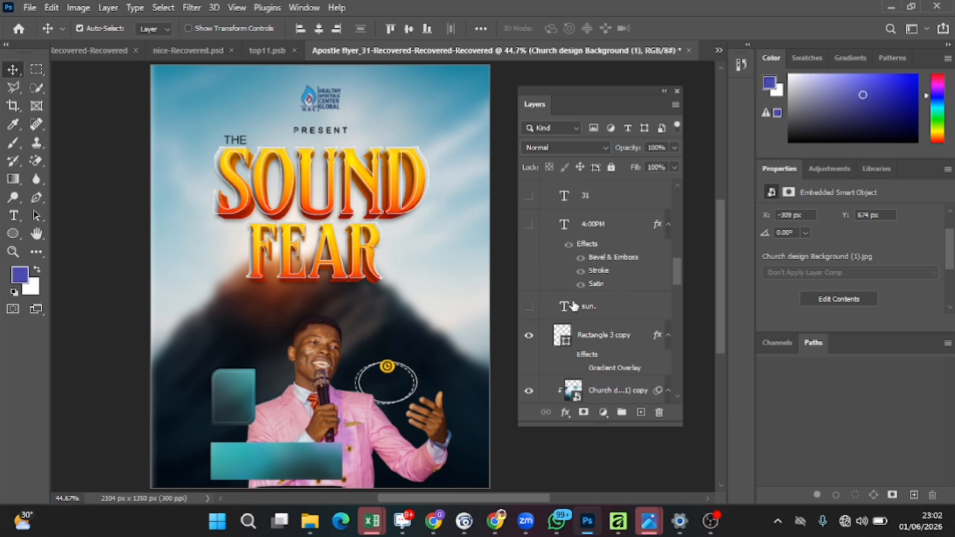
click(529, 307)
click(529, 225)
Step: Show the 2026 and ST date text layers
scroll(529, 222, up, 2)
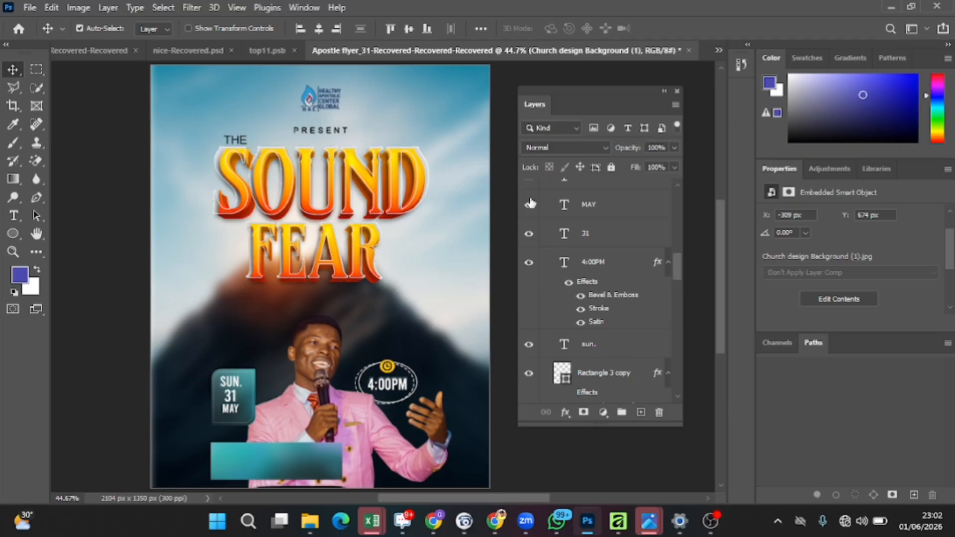
scroll(531, 203, up, 1)
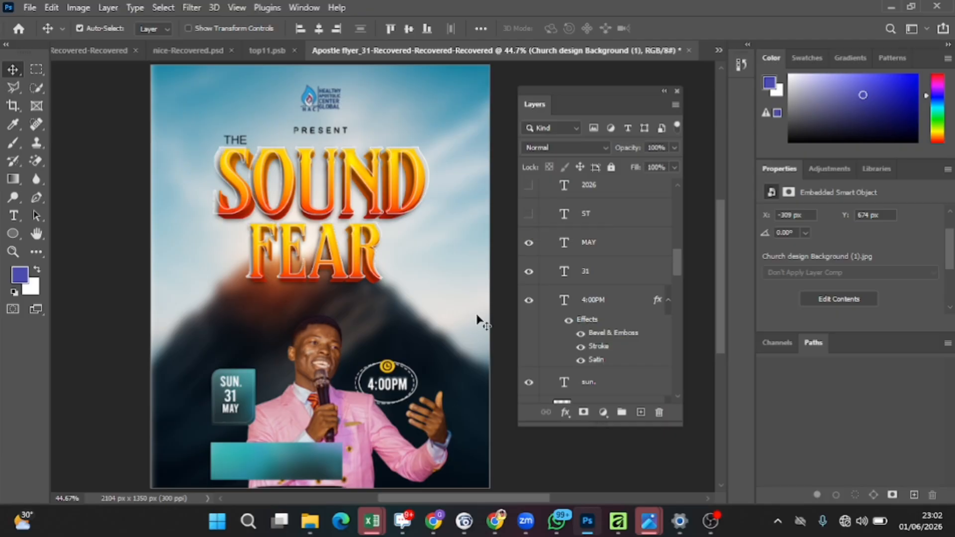
click(530, 185)
click(531, 215)
Step: Show the WITH text layer along with the Theme: text layers
scroll(592, 225, up, 3)
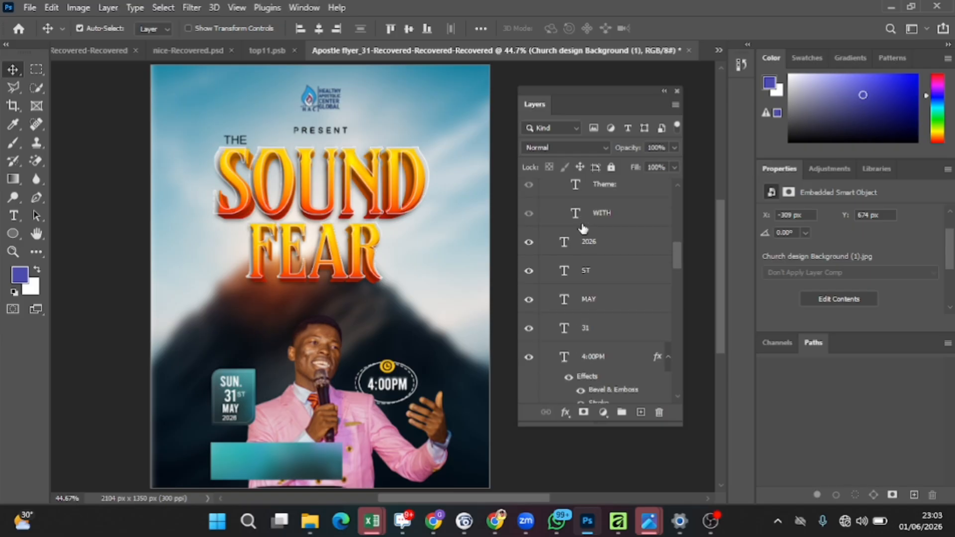
click(530, 214)
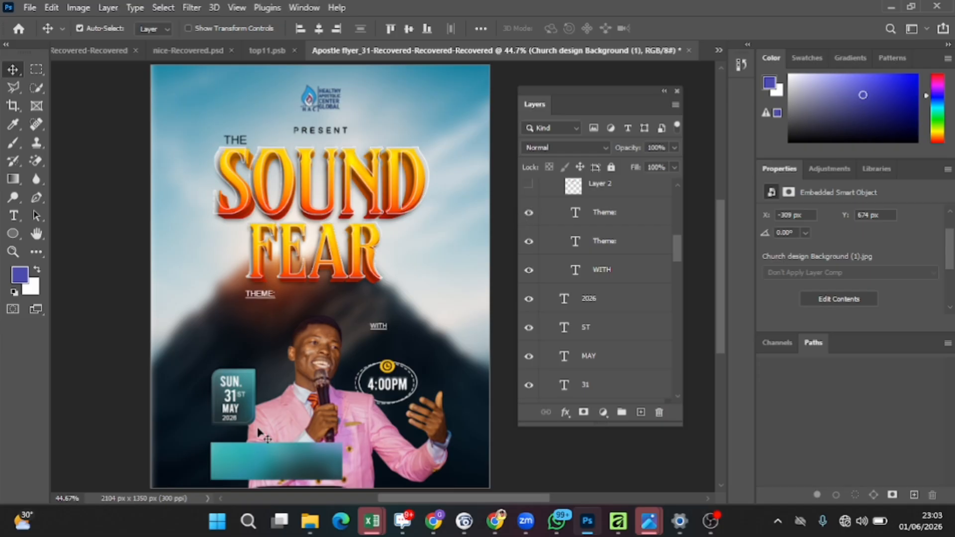
Step: Show Layer 2 and the Rectangle 4 layer inside the Naming of Apst group
scroll(580, 227, up, 2)
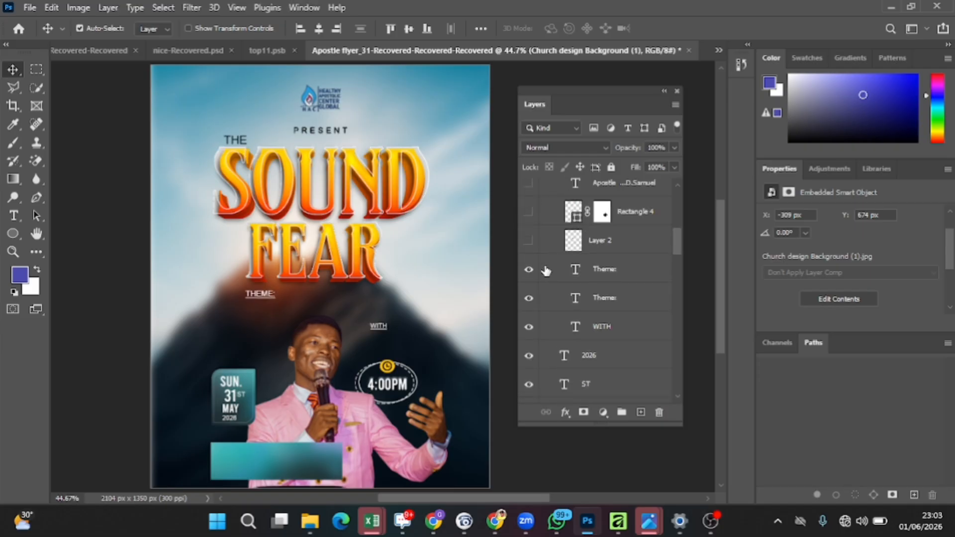
click(531, 242)
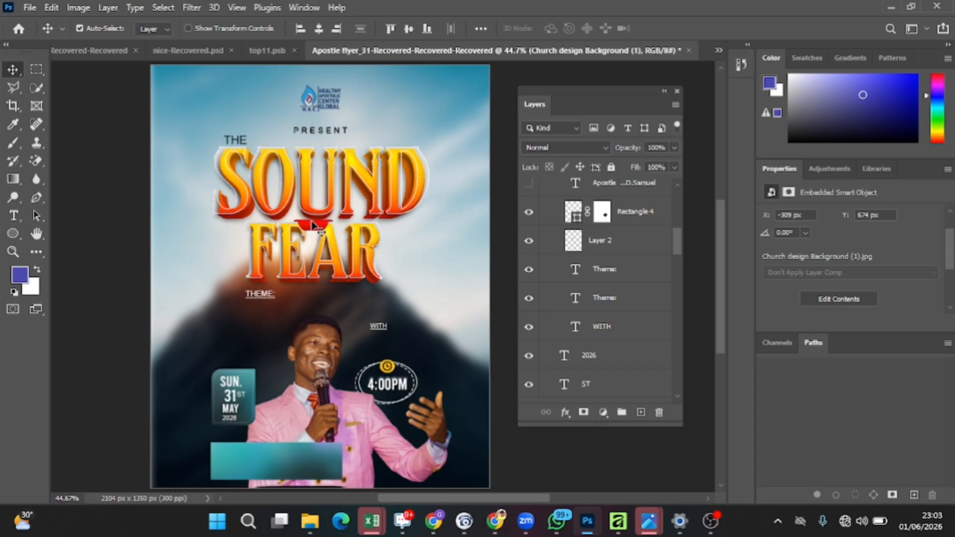
Step: Show the apostle's name text layer in the Naming of Apst group
scroll(556, 214, up, 1)
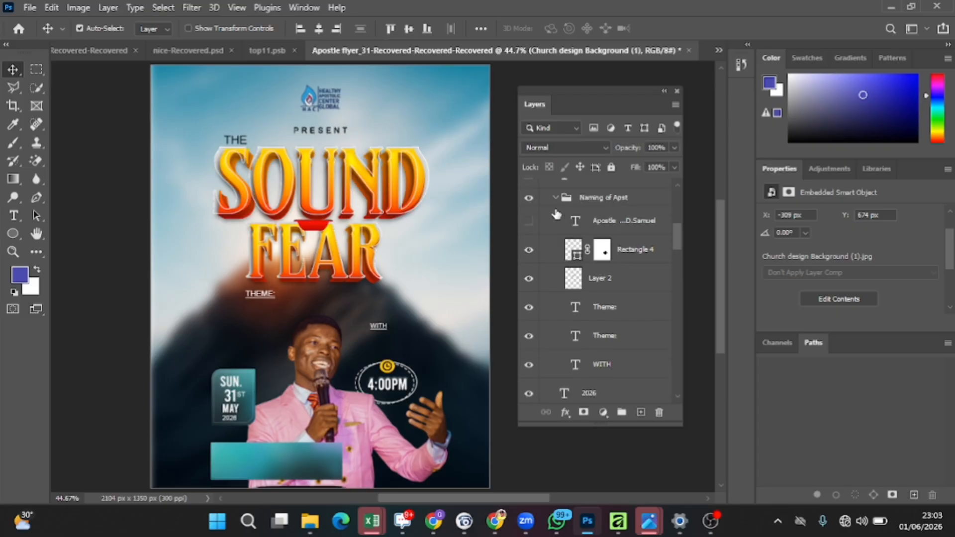
click(529, 221)
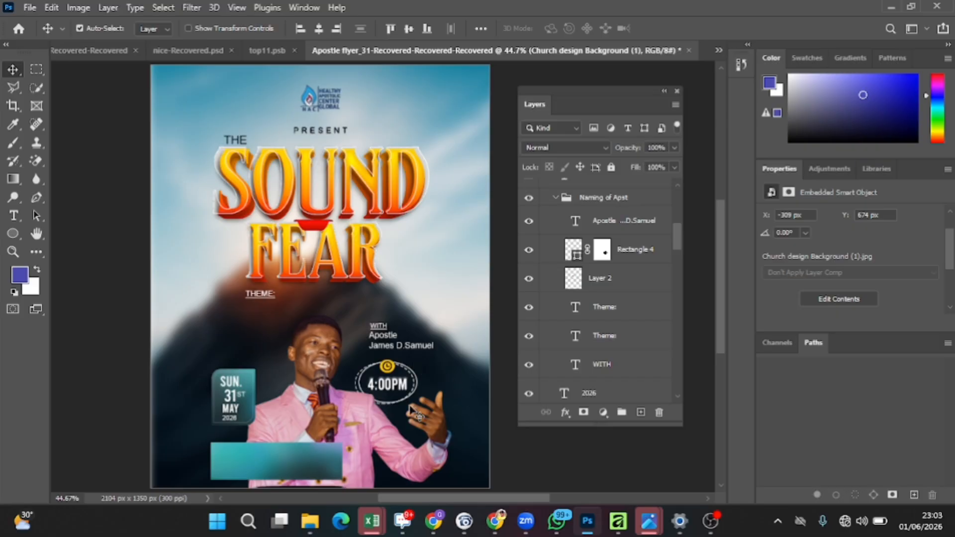
Step: Show the RCCIA Auditorium venue text layers
scroll(607, 276, up, 3)
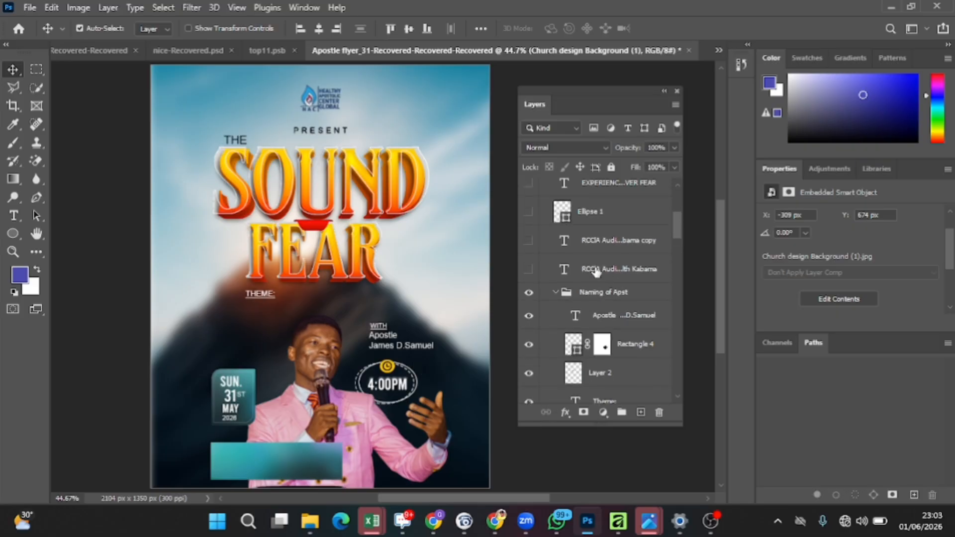
click(529, 269)
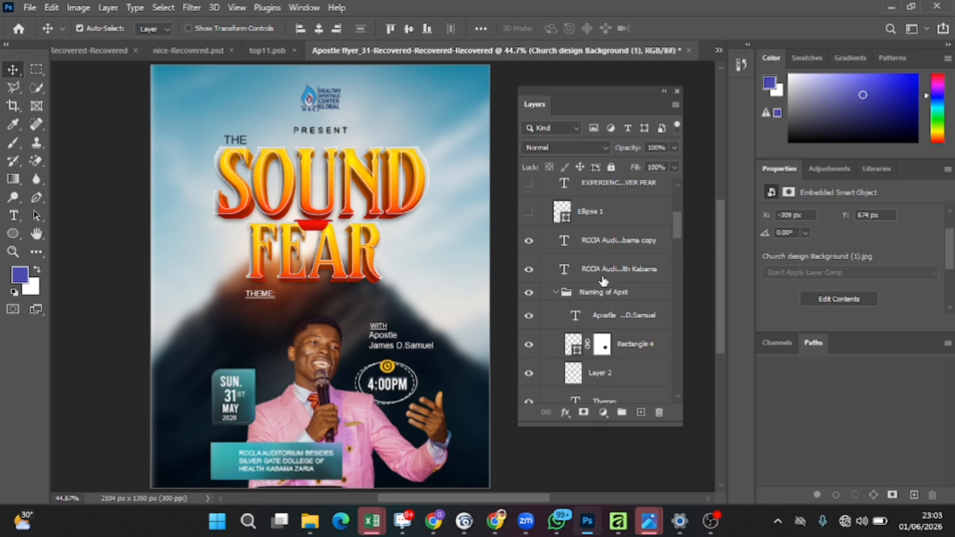
Step: Show the Ellipse 1 layer and both EXPERIENCING... OVER FEAR theme text layers
scroll(617, 219, up, 2)
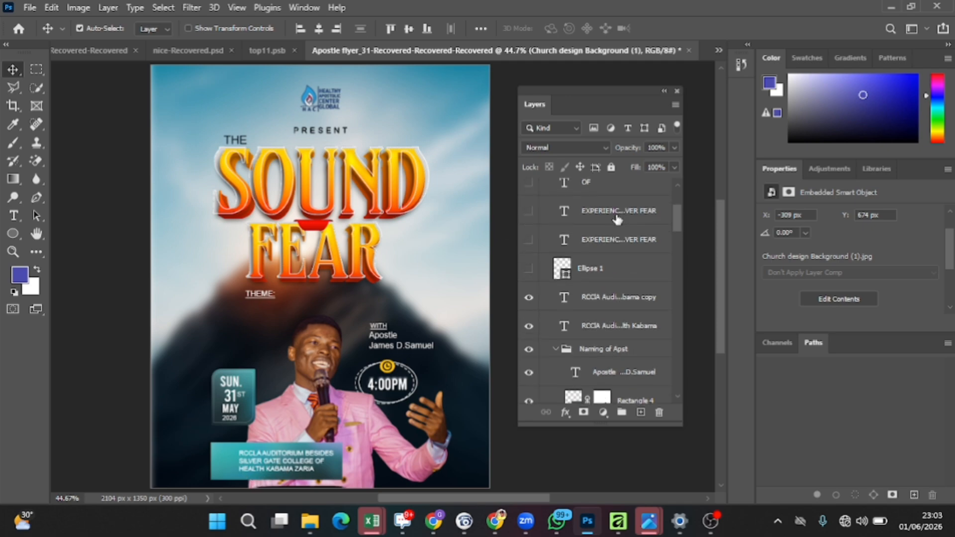
click(529, 269)
click(531, 241)
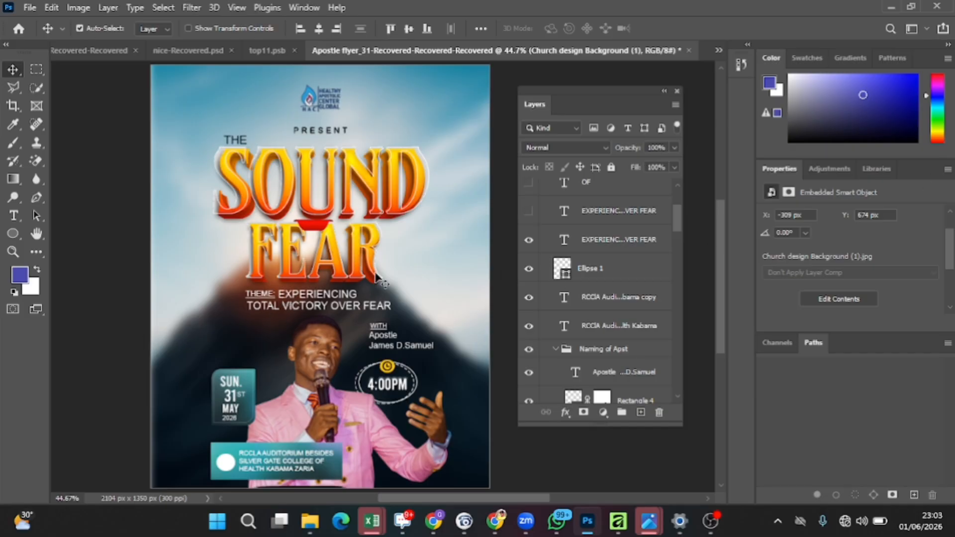
click(531, 214)
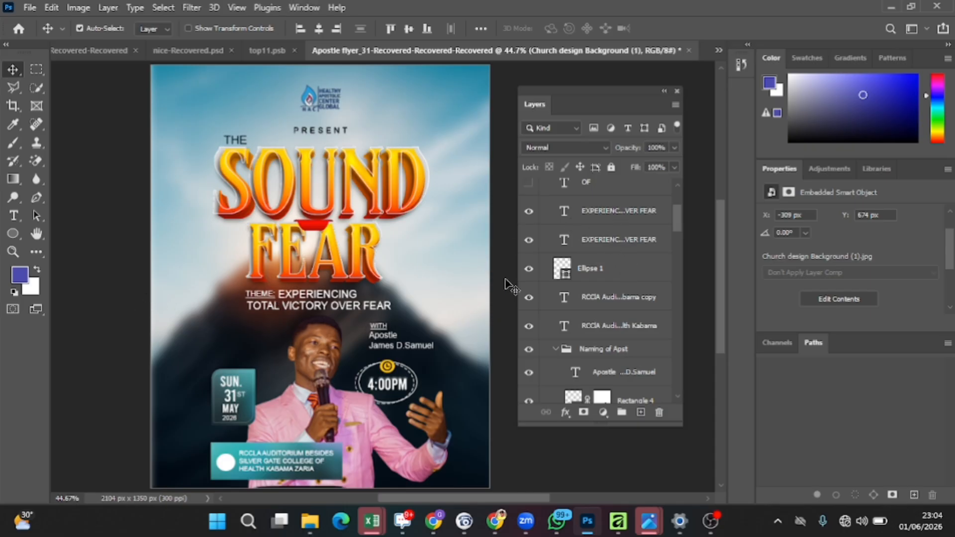
Step: Select and show the OF text layer
scroll(605, 260, up, 2)
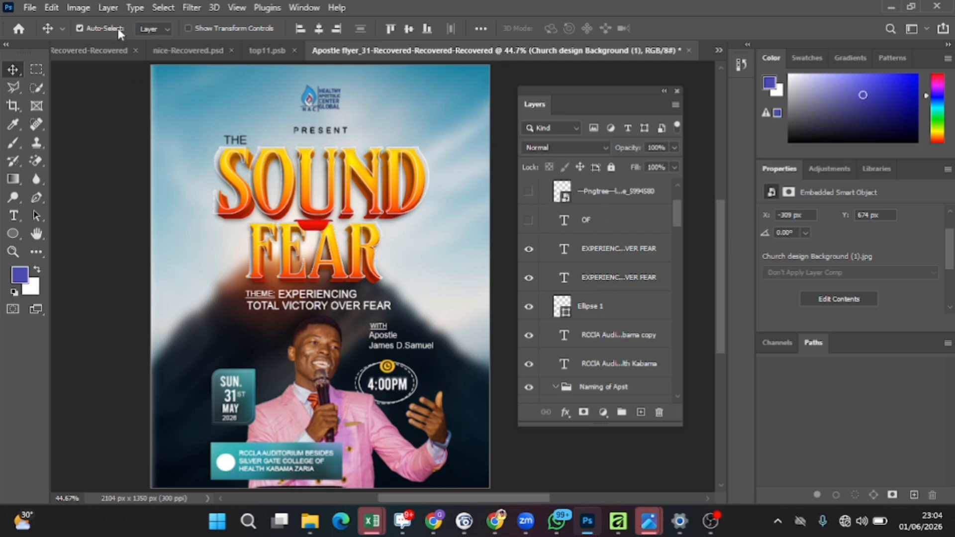
click(643, 230)
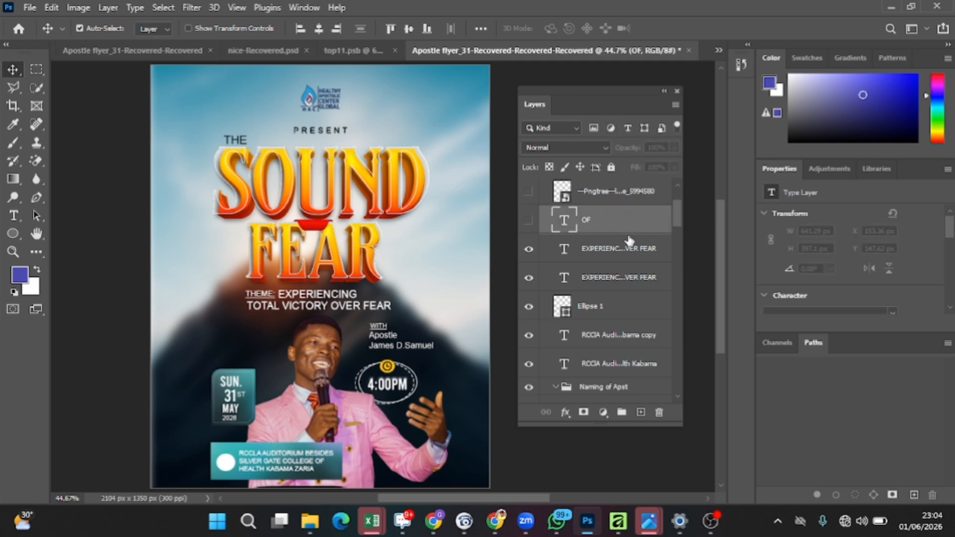
click(531, 222)
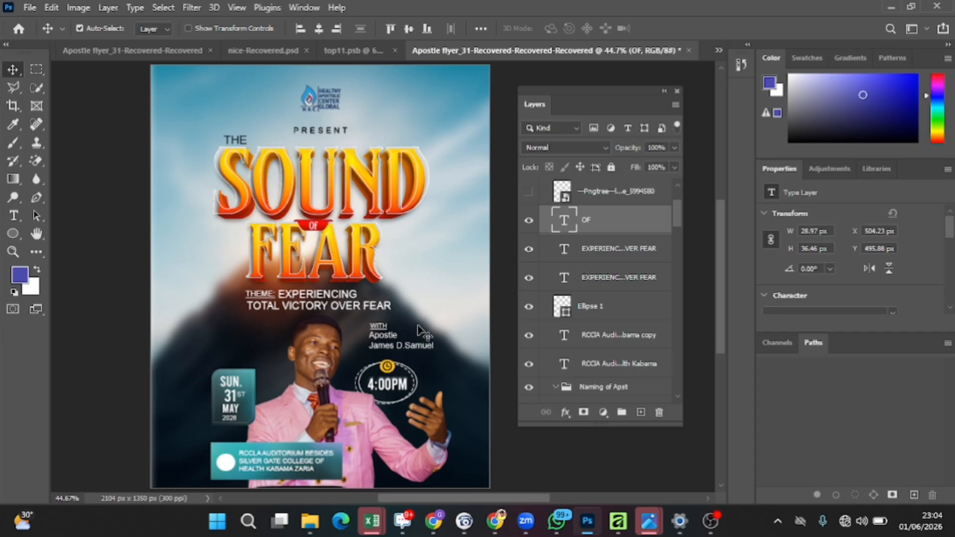
Step: Show the download copy smart object layer above the location icon layer and select it
scroll(556, 199, up, 1)
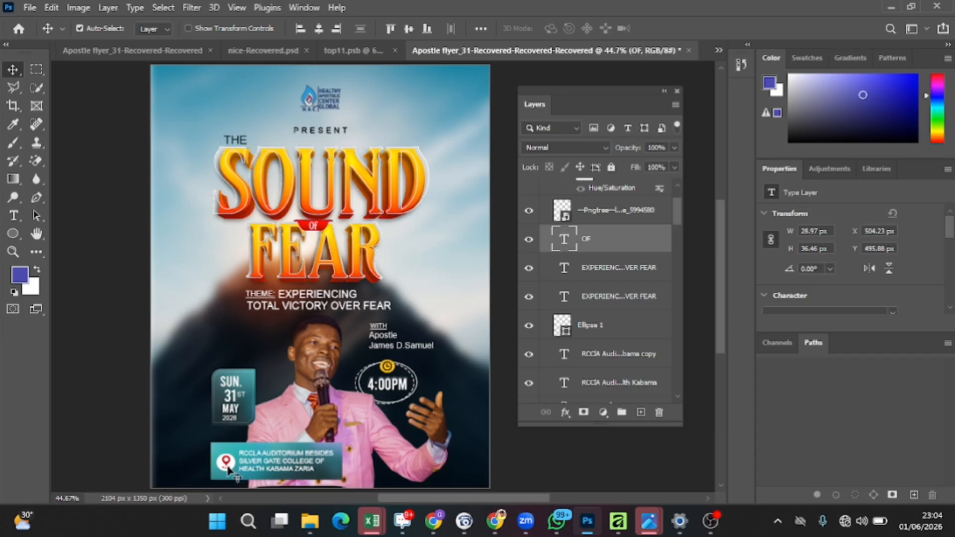
scroll(606, 256, up, 3)
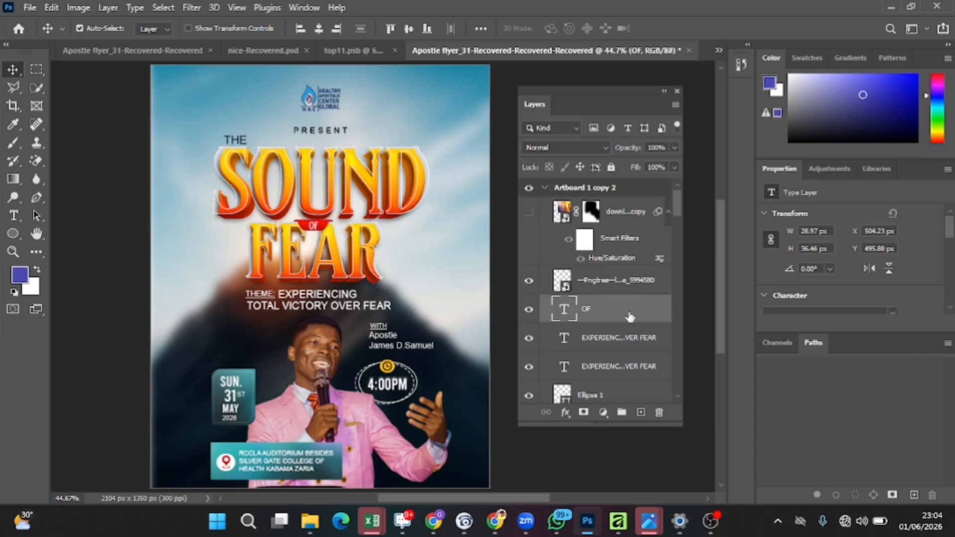
click(628, 284)
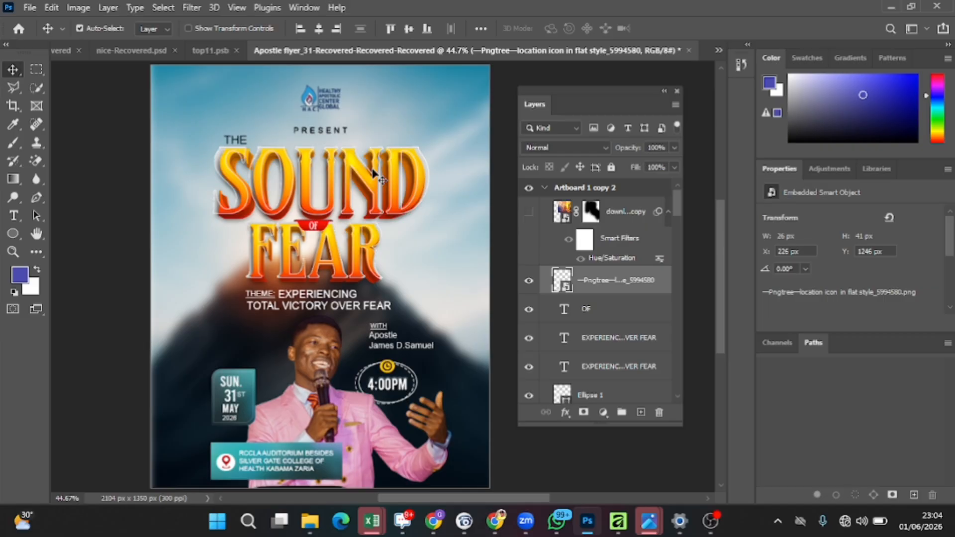
click(530, 213)
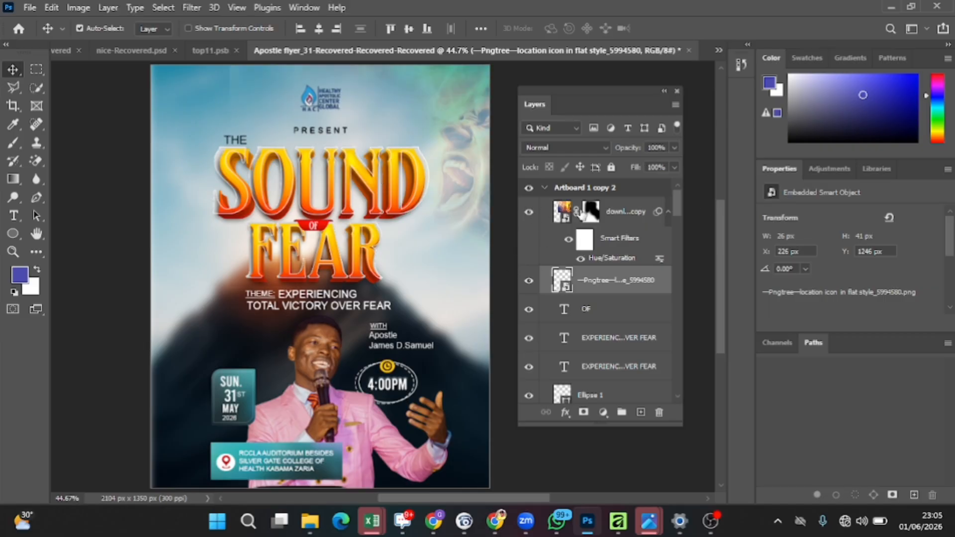
click(568, 242)
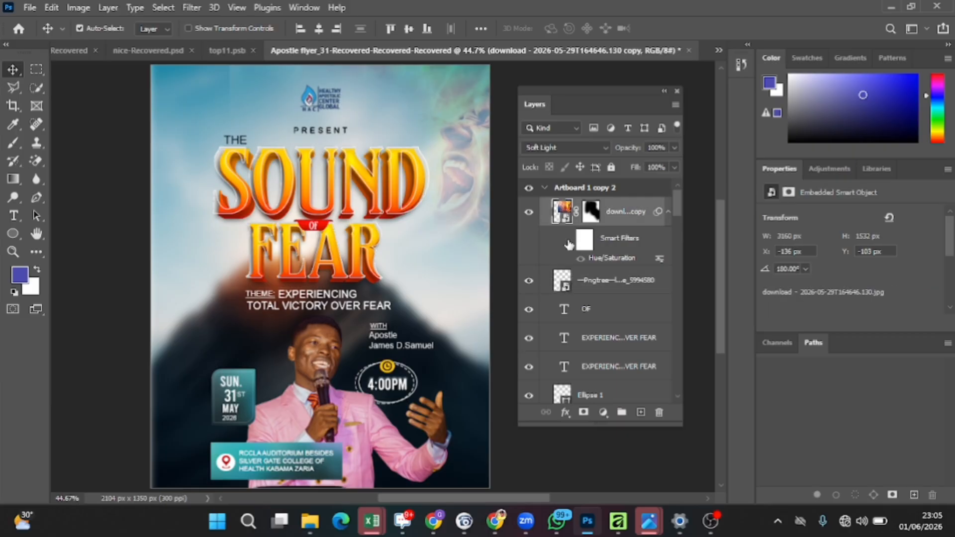
Step: Delete the layer mask from the download copy layer
click(591, 213)
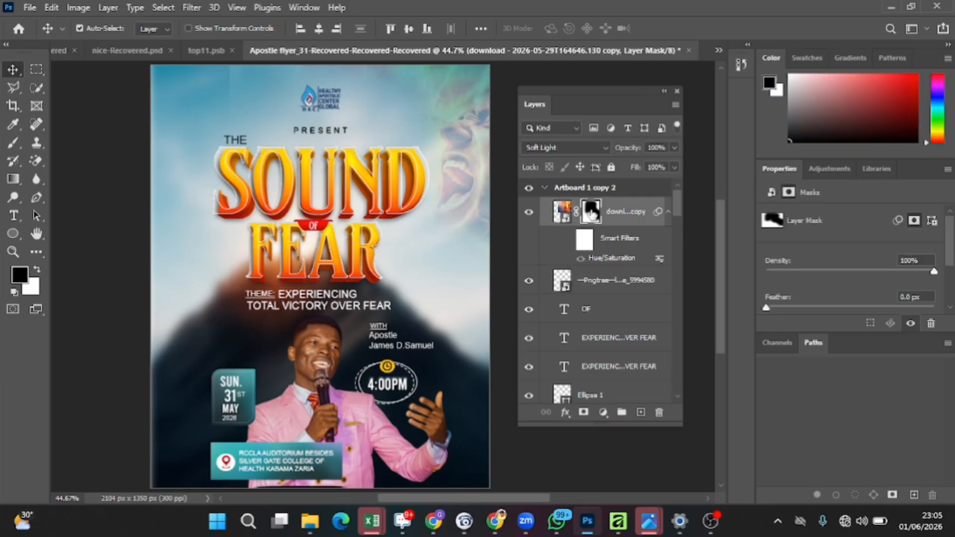
click(529, 214)
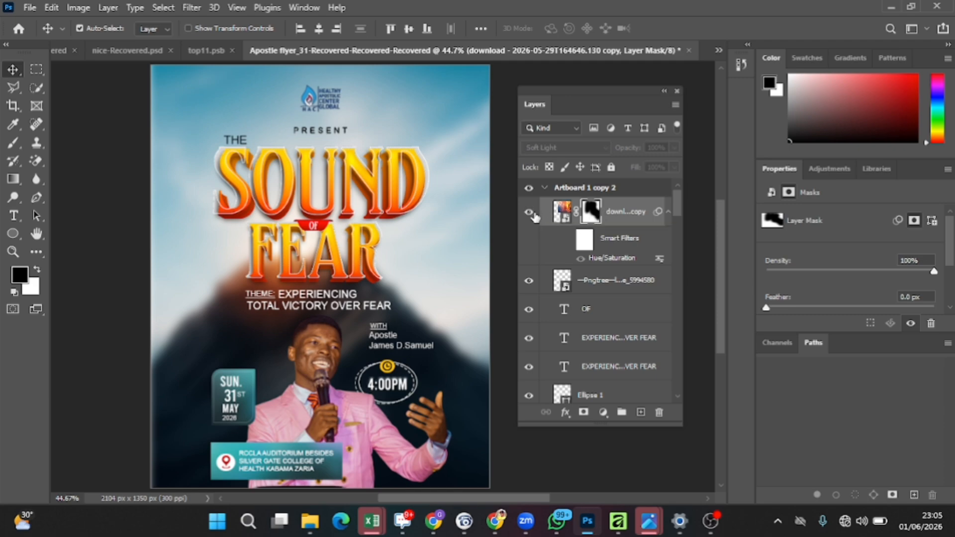
click(529, 213)
mouse_move(592, 220)
mouse_down()
mouse_move(607, 223)
mouse_move(599, 223)
mouse_up()
click(597, 222)
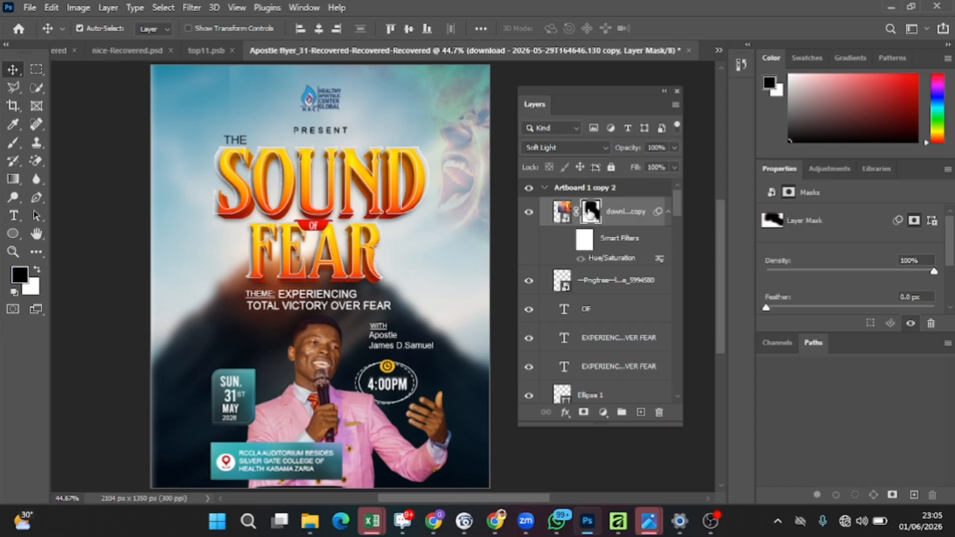
drag(591, 213, 665, 417)
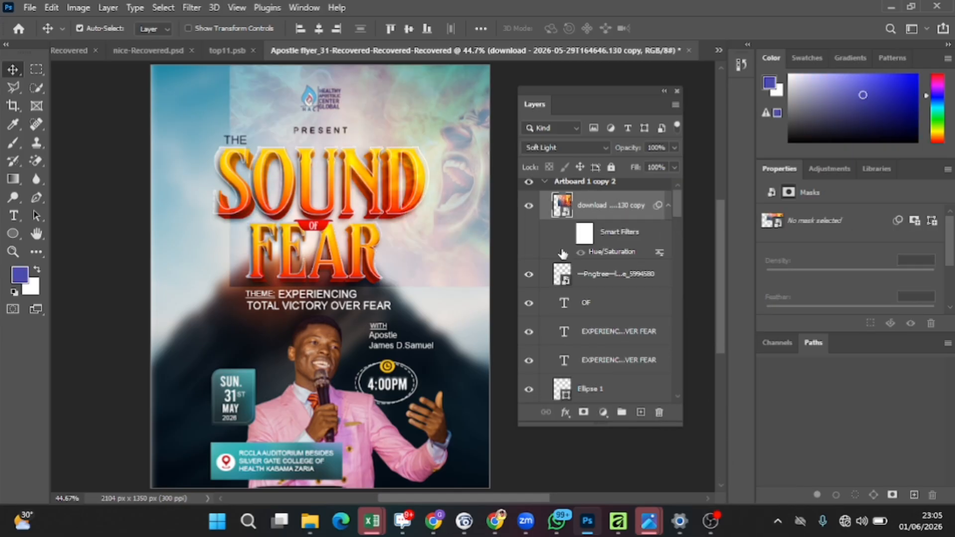
Step: Nudge the download copy layer slightly and add a new layer mask to it
mouse_move(450, 132)
mouse_down()
mouse_move(447, 160)
mouse_move(444, 126)
mouse_up()
scroll(444, 126, up, 2)
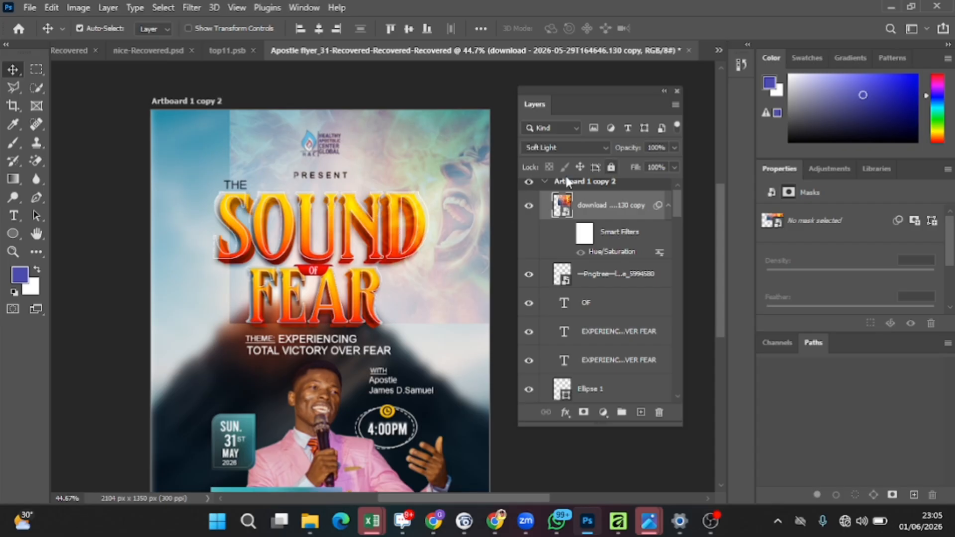
click(584, 412)
Step: Paint black on the mask with a 385 px, 0% hardness brush to blend away the image's left side
click(13, 145)
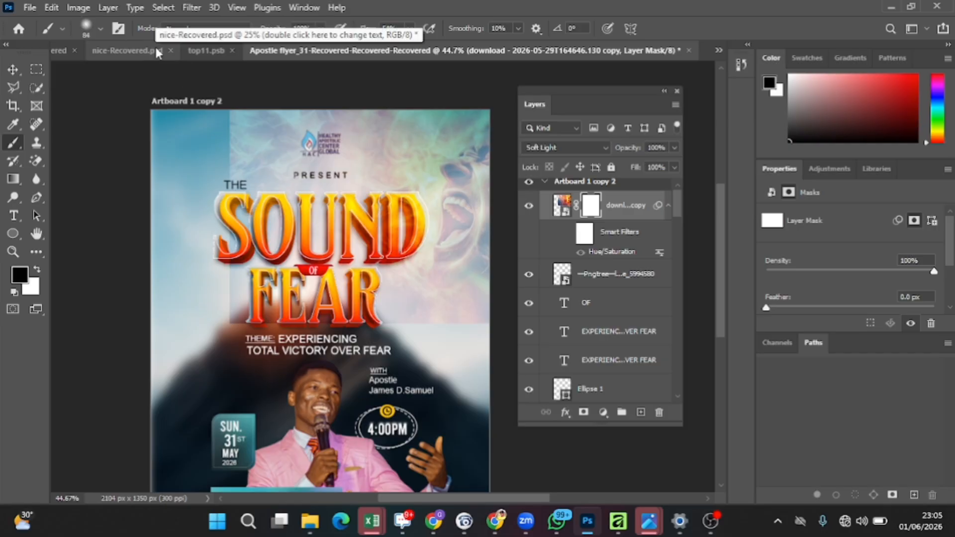
click(101, 29)
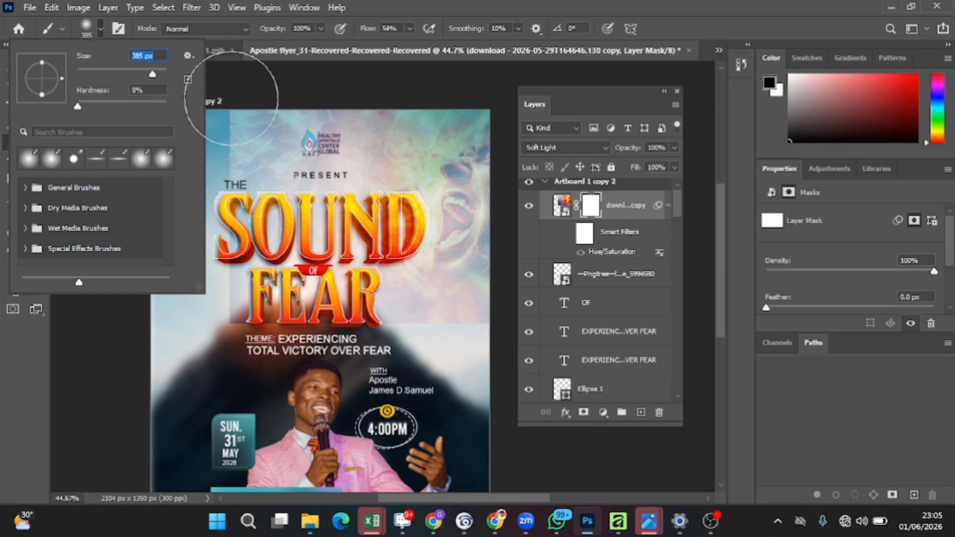
mouse_move(230, 99)
mouse_down()
mouse_move(271, 266)
mouse_move(232, 176)
mouse_move(293, 149)
mouse_move(368, 258)
mouse_move(384, 299)
mouse_move(396, 203)
mouse_move(395, 90)
mouse_move(413, 120)
mouse_move(470, 97)
mouse_move(358, 226)
mouse_move(462, 318)
mouse_move(529, 320)
mouse_up()
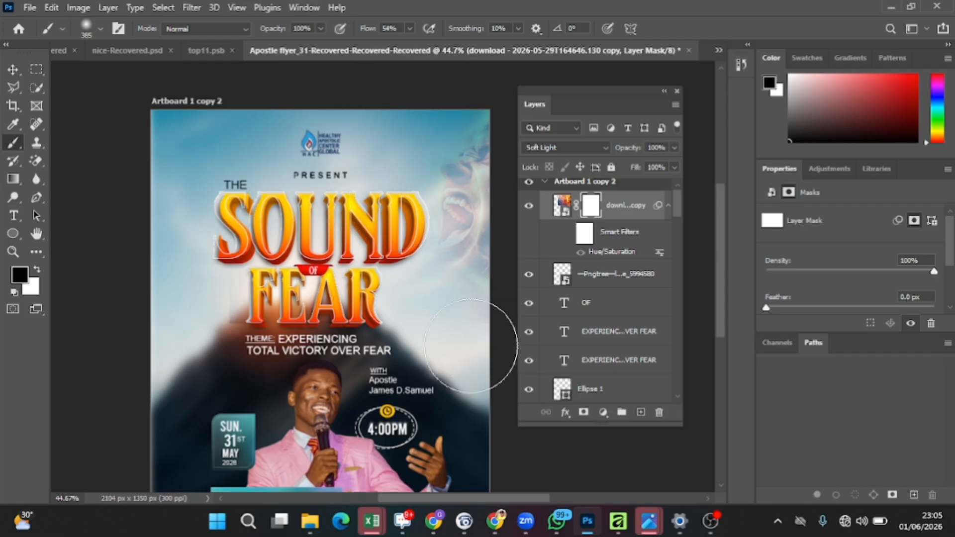
Step: Nudge the download copy layer slightly up and to the left
click(12, 71)
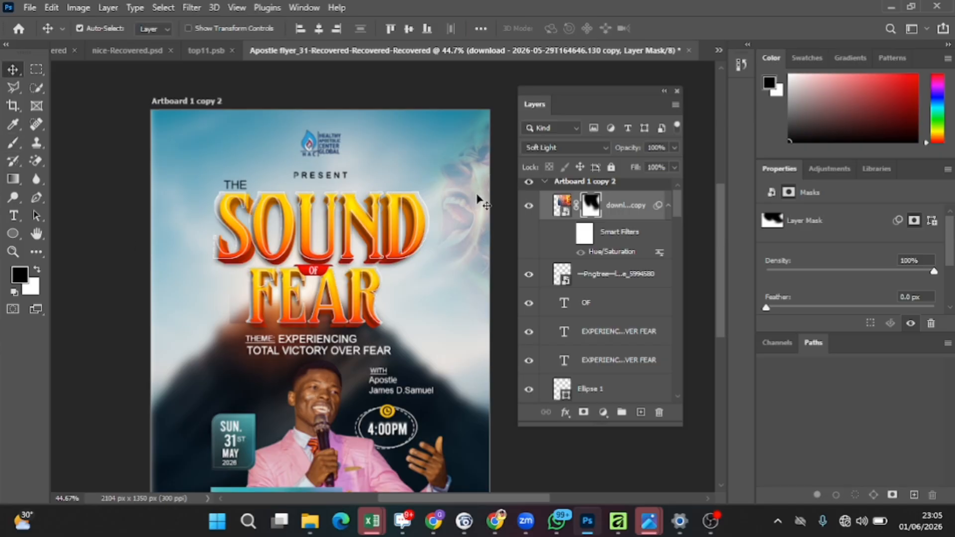
mouse_move(483, 203)
mouse_down()
mouse_move(481, 189)
mouse_move(457, 213)
mouse_move(470, 192)
mouse_up()
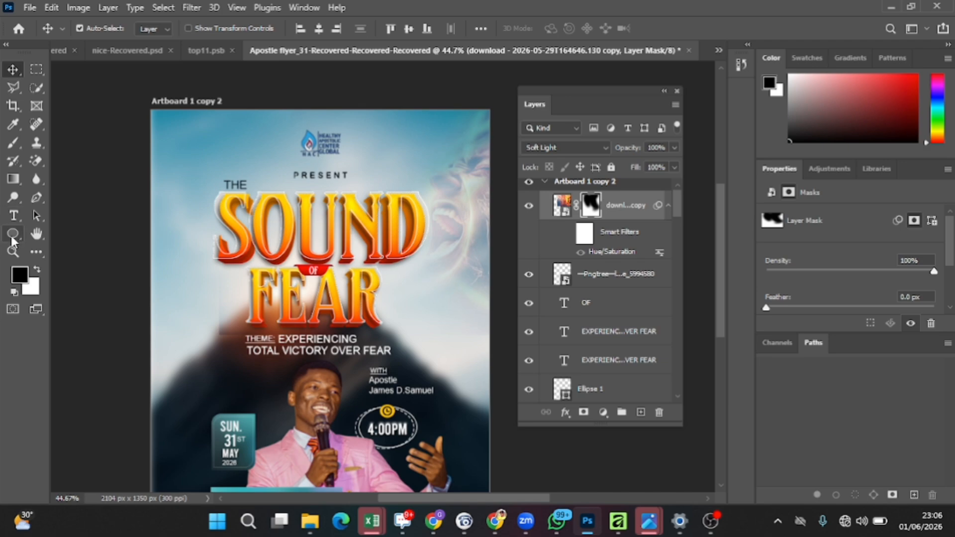
click(10, 146)
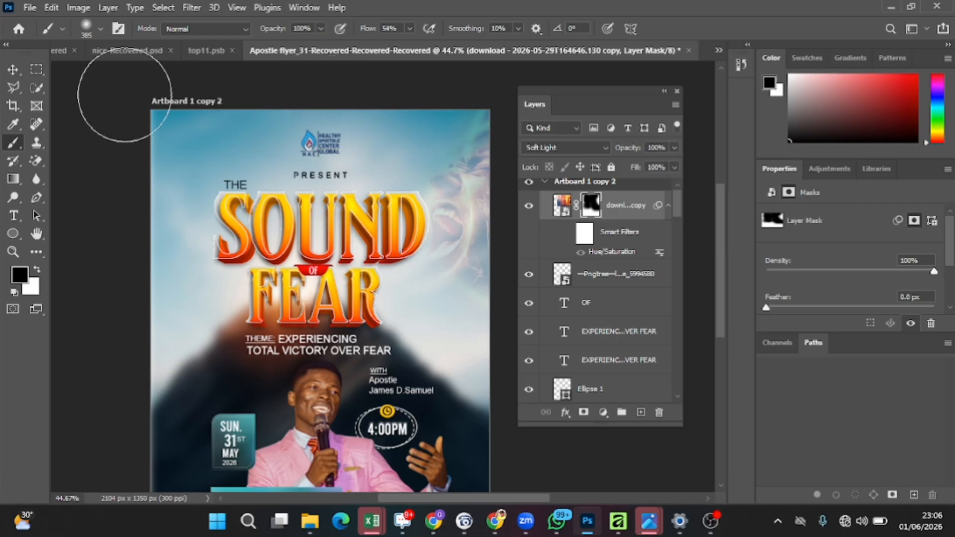
click(12, 69)
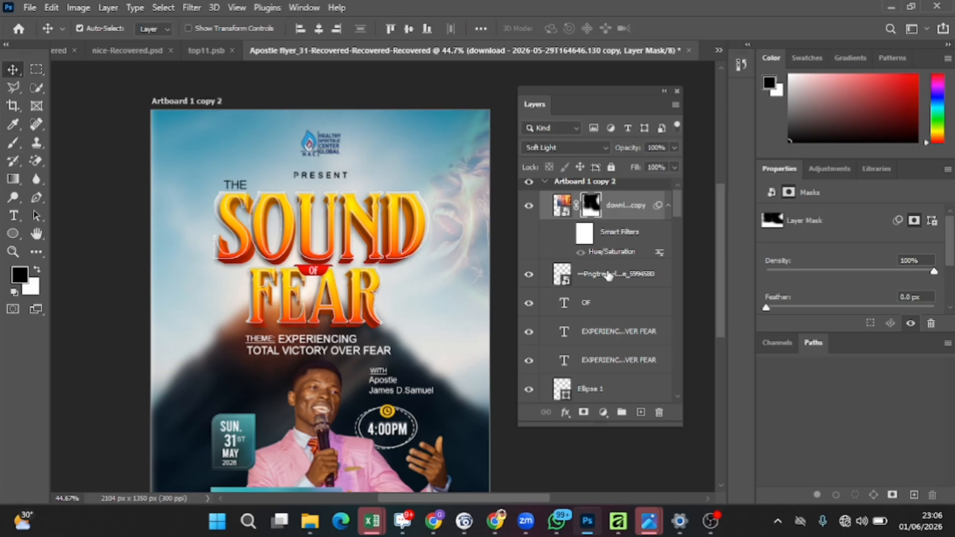
Step: Scroll through the layer stack to review the flyer's layers, down to the Church Flyer BG layer
scroll(608, 274, down, 3)
scroll(601, 336, down, 5)
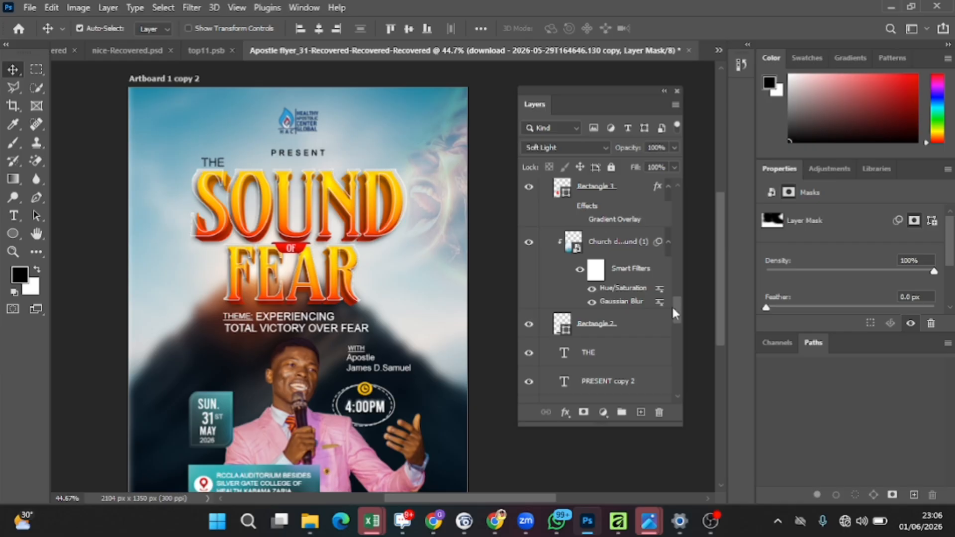
drag(672, 313, 677, 393)
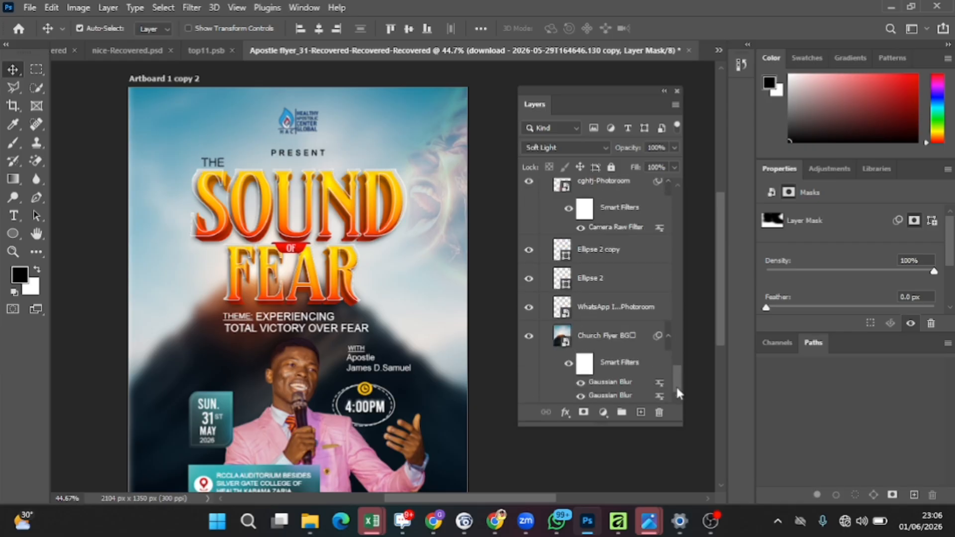
click(610, 336)
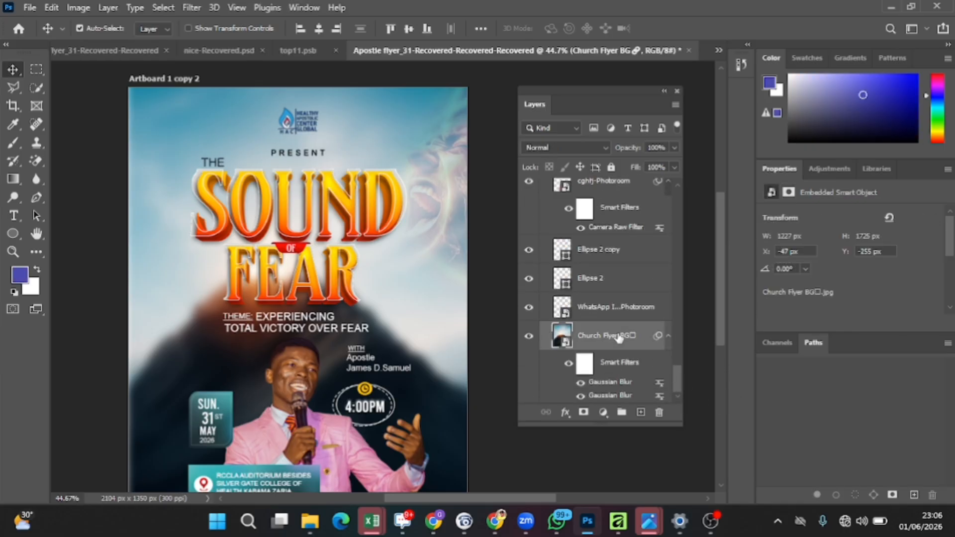
scroll(623, 330, up, 6)
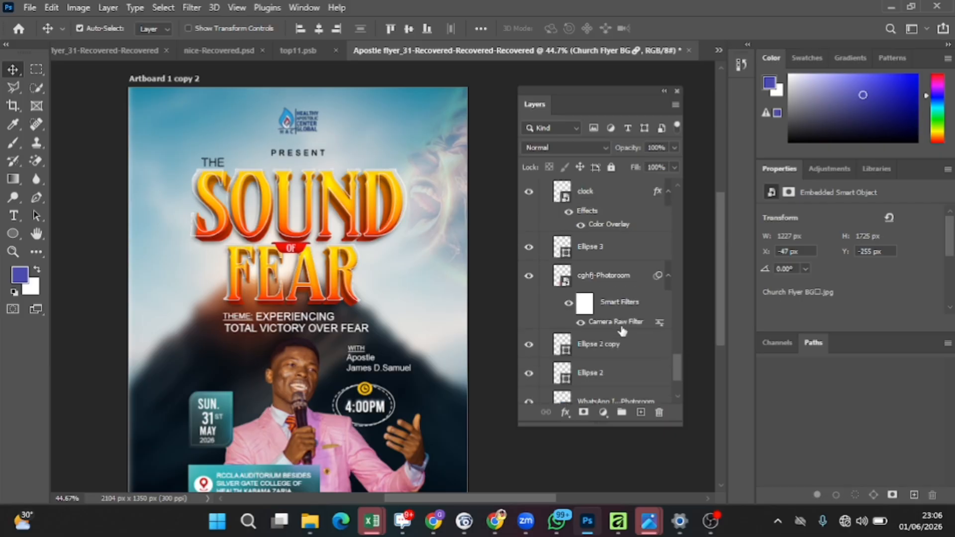
scroll(627, 340, down, 6)
scroll(631, 340, up, 8)
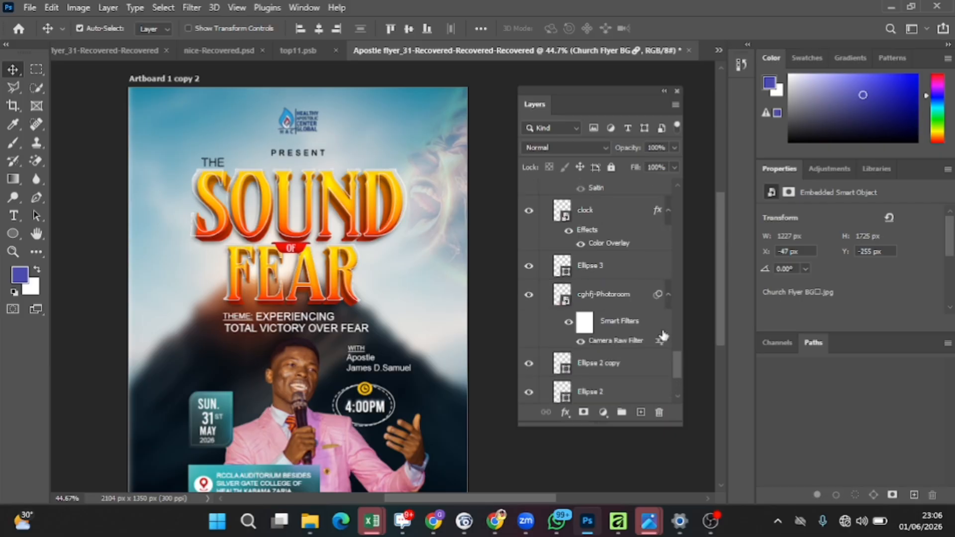
scroll(664, 334, up, 8)
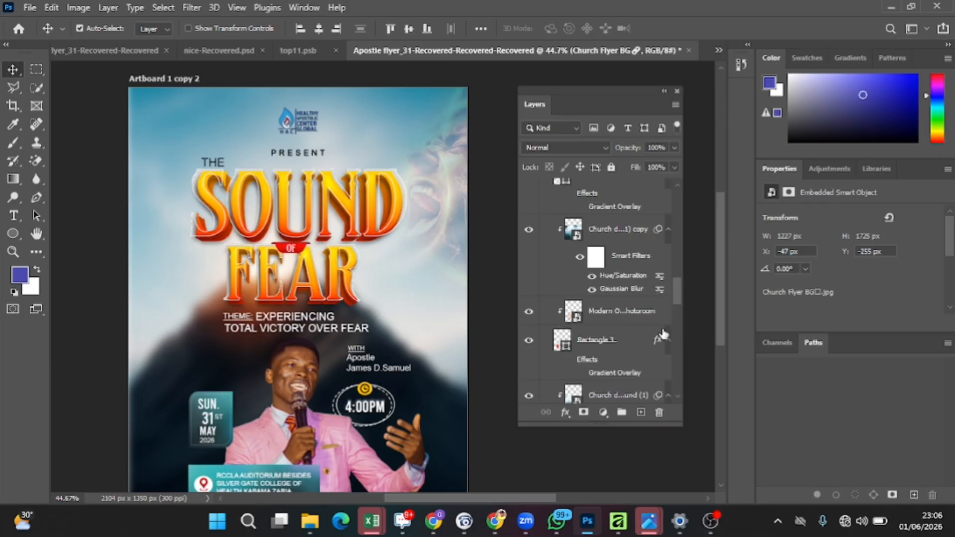
scroll(670, 338, up, 10)
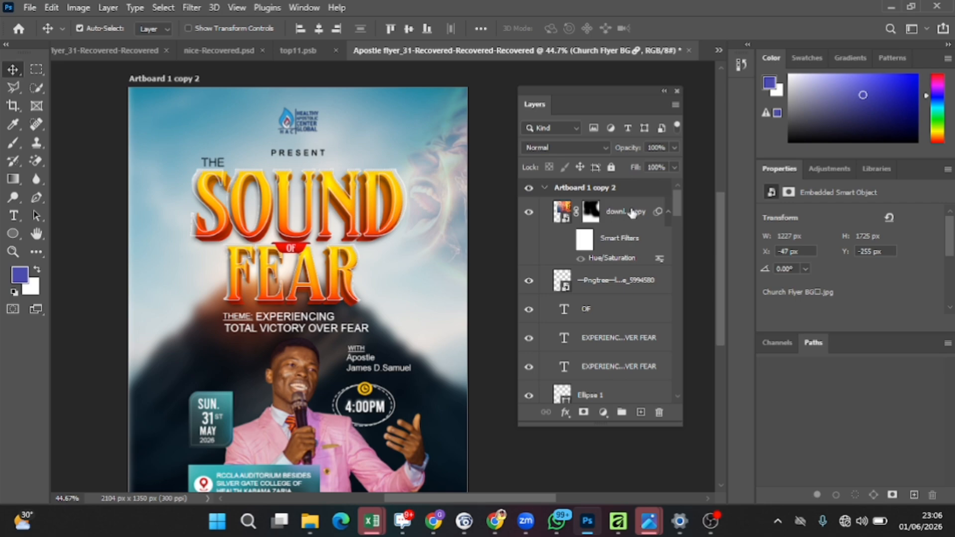
Step: Stamp all visible layers into a new merged layer above the download copy layer
shift+click(632, 213)
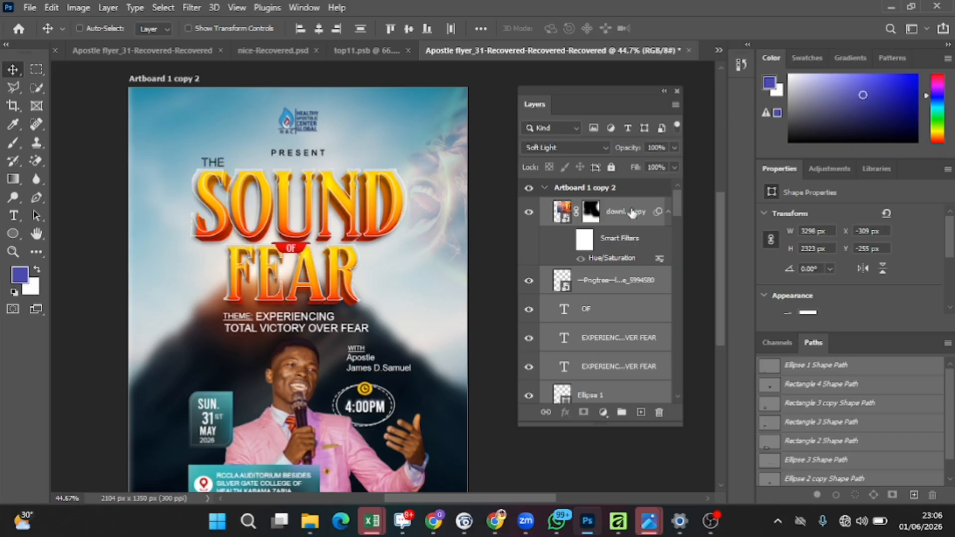
key(ctrl+alt+shift+e)
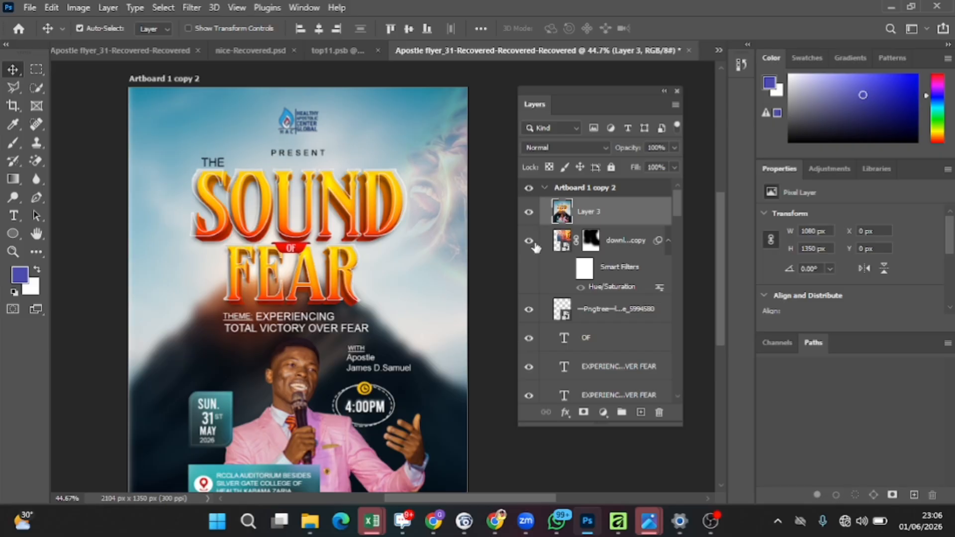
click(191, 8)
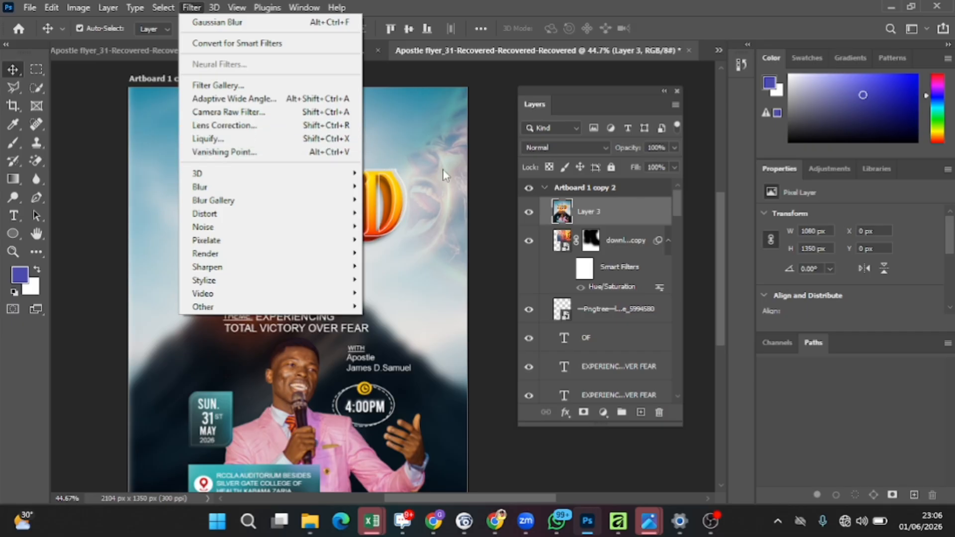
click(467, 87)
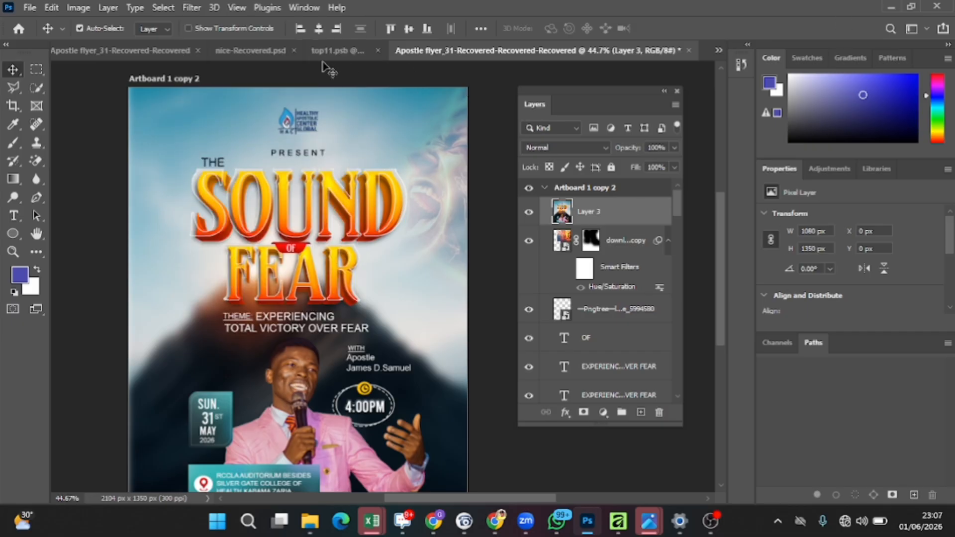
Step: Switch to the original Apostle flyer document and zoom in to compare its two artboards
click(324, 48)
click(311, 51)
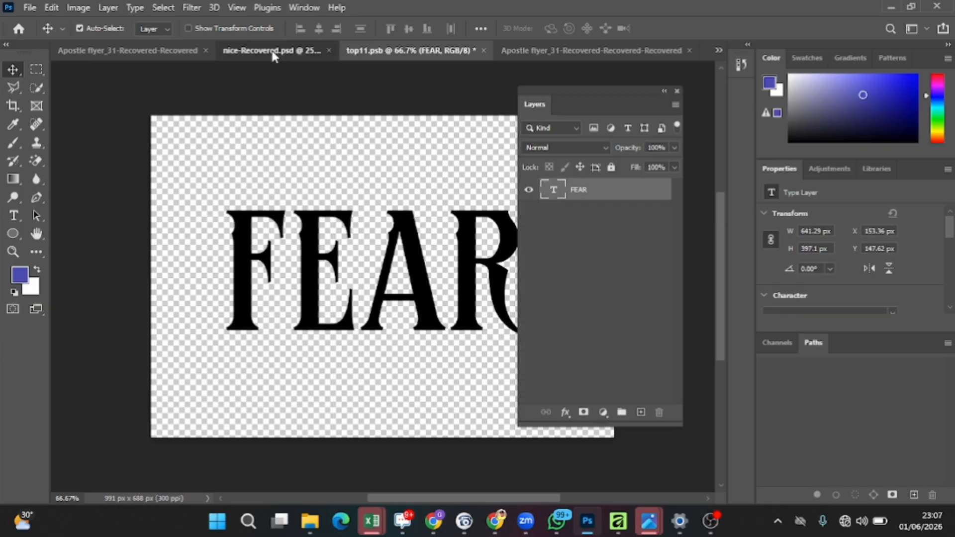
click(177, 50)
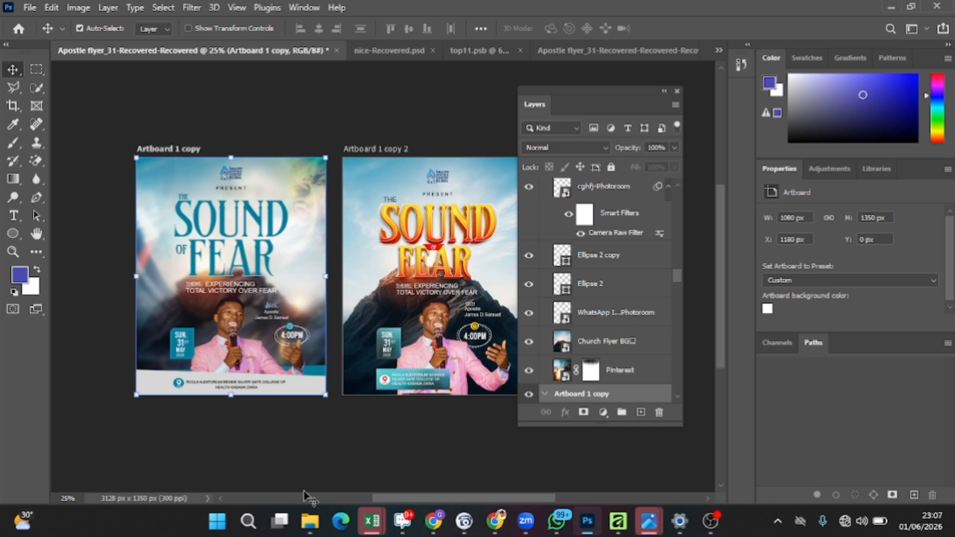
click(13, 251)
click(398, 340)
click(400, 340)
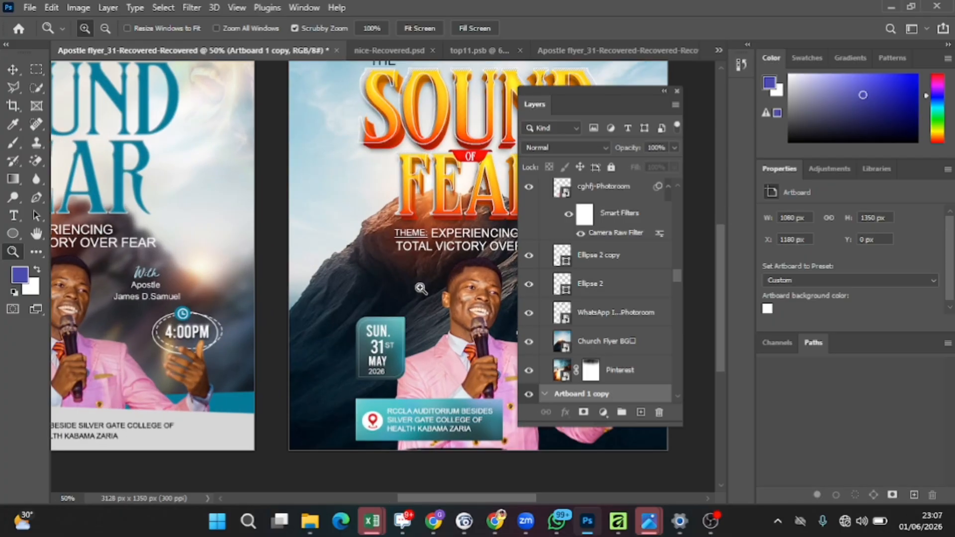
drag(347, 350, 330, 362)
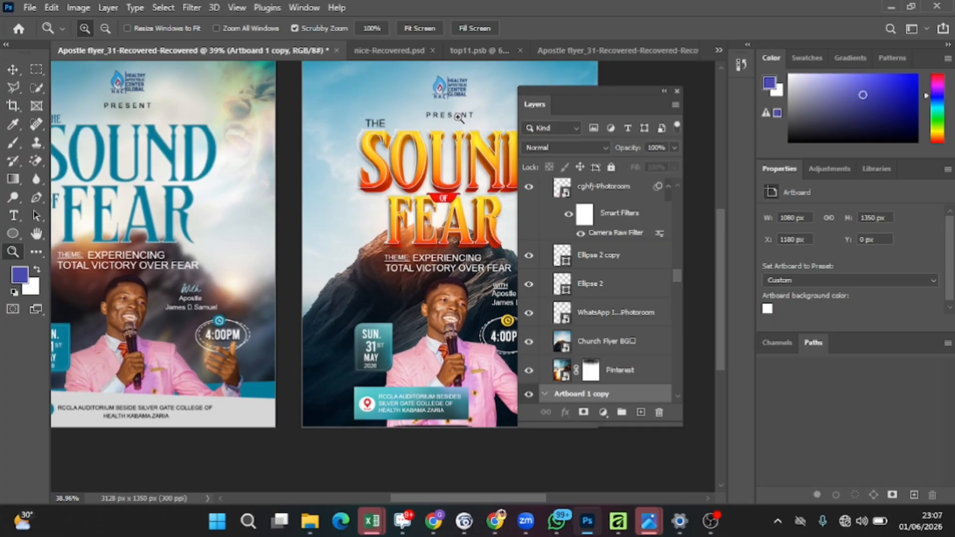
Step: Hide the Artboard 1 copy artboard in the original document, then return to the working flyer document
click(12, 69)
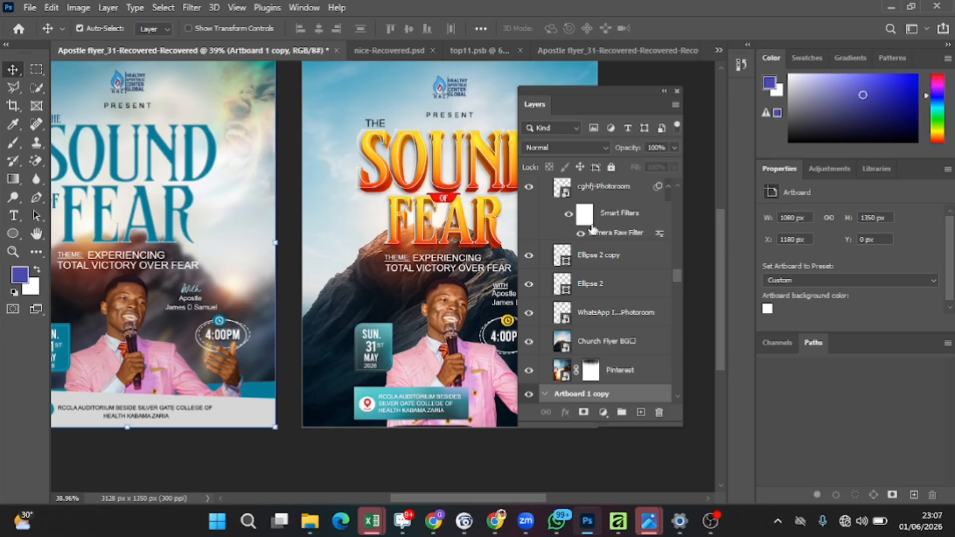
scroll(247, 138, up, 2)
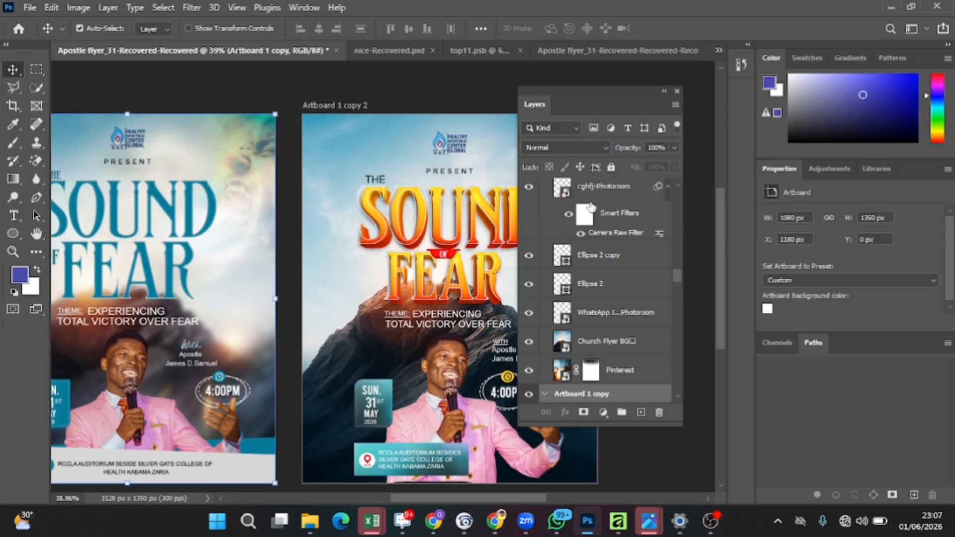
drag(676, 281, 701, 283)
click(528, 213)
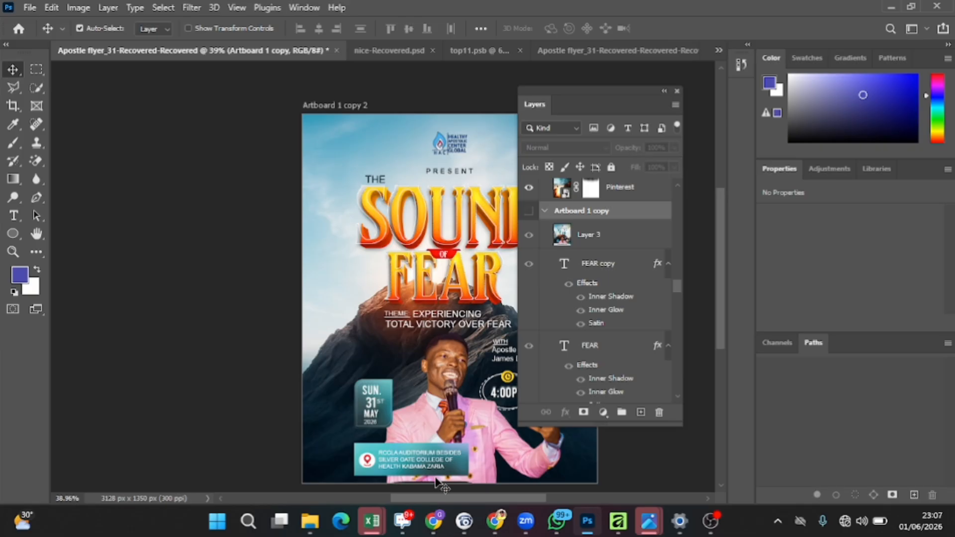
drag(437, 495, 476, 496)
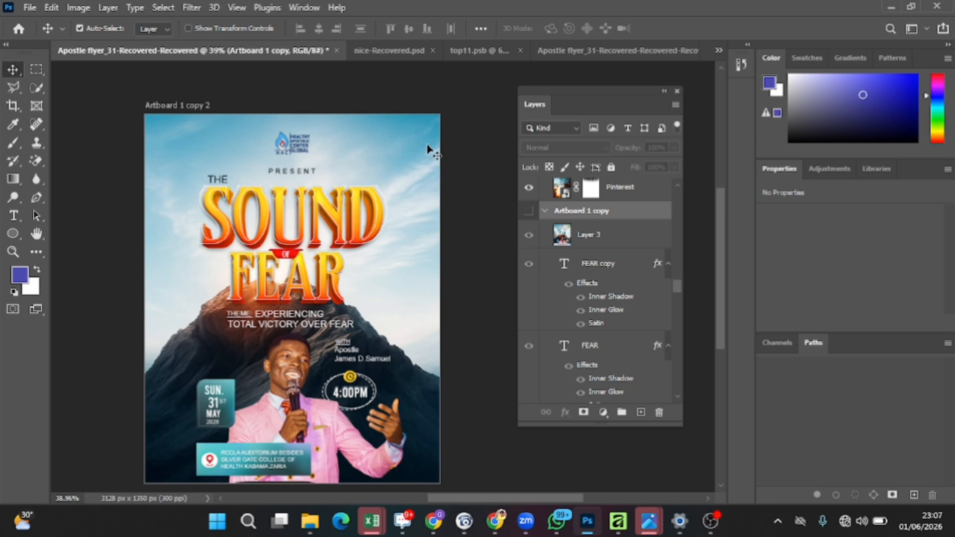
click(616, 49)
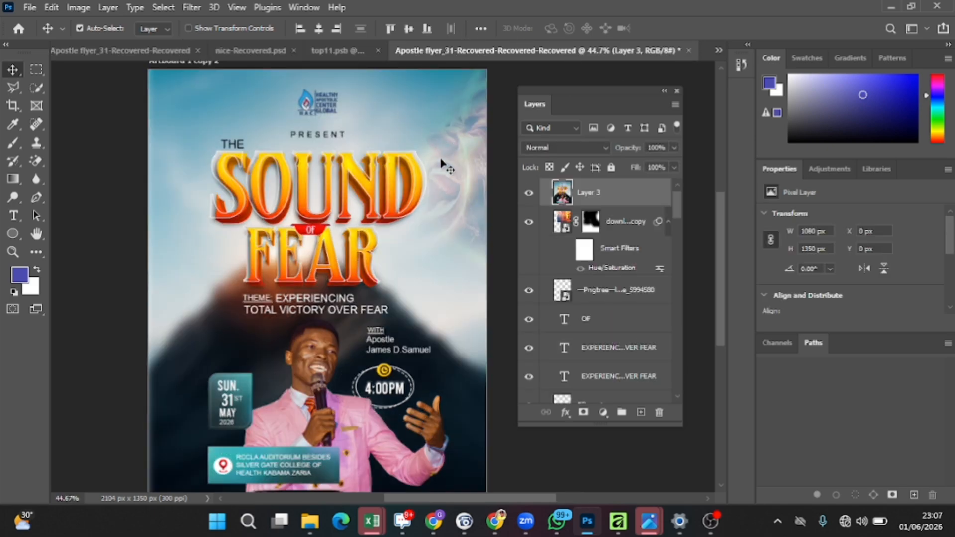